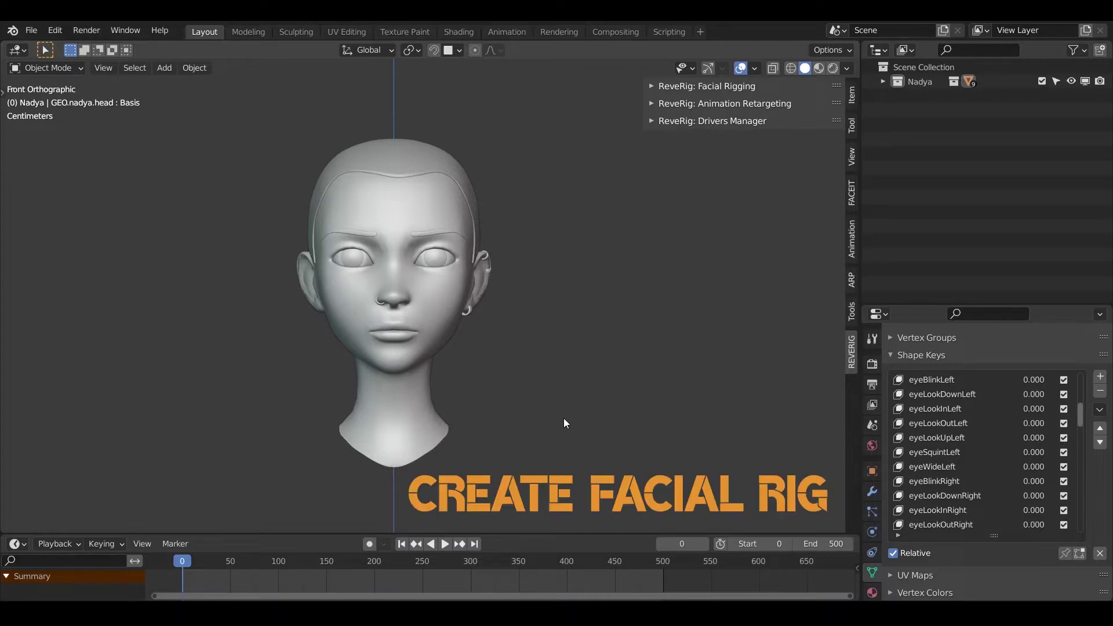
Create the ReveRig facial rig armature from the Facial Rigging panel.
click(651, 86)
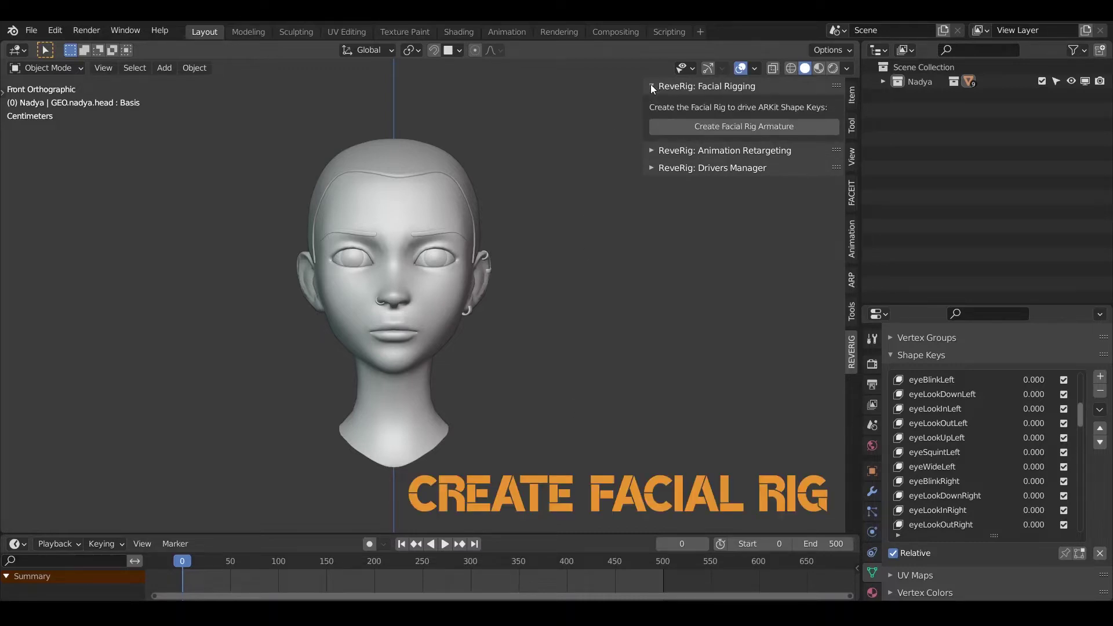
click(711, 130)
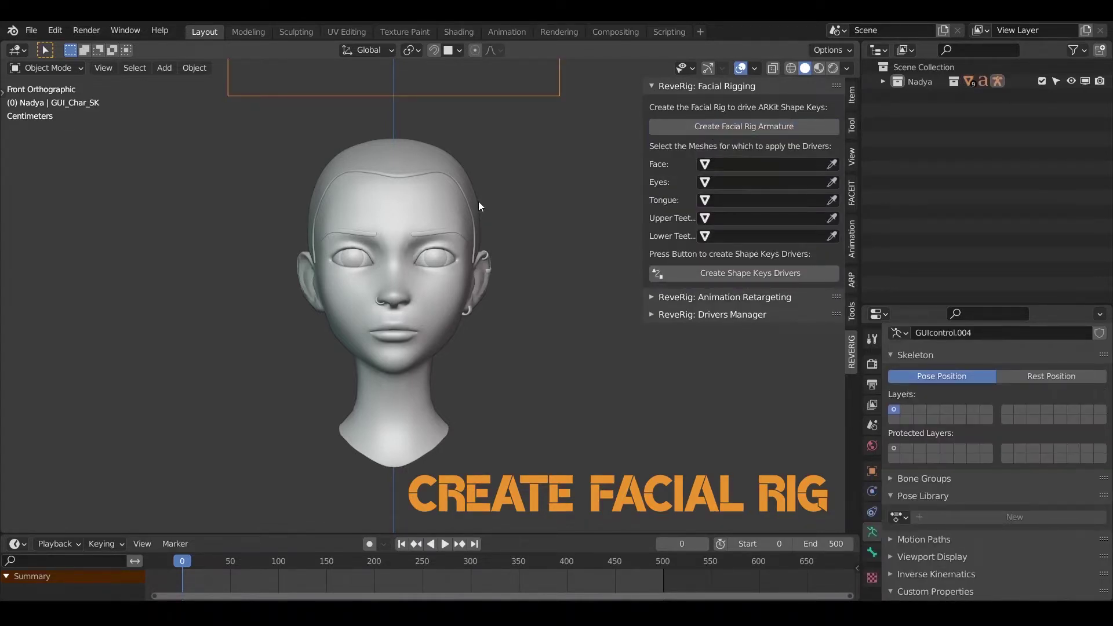
scroll(478, 201, down, 8)
scroll(478, 206, down, 5)
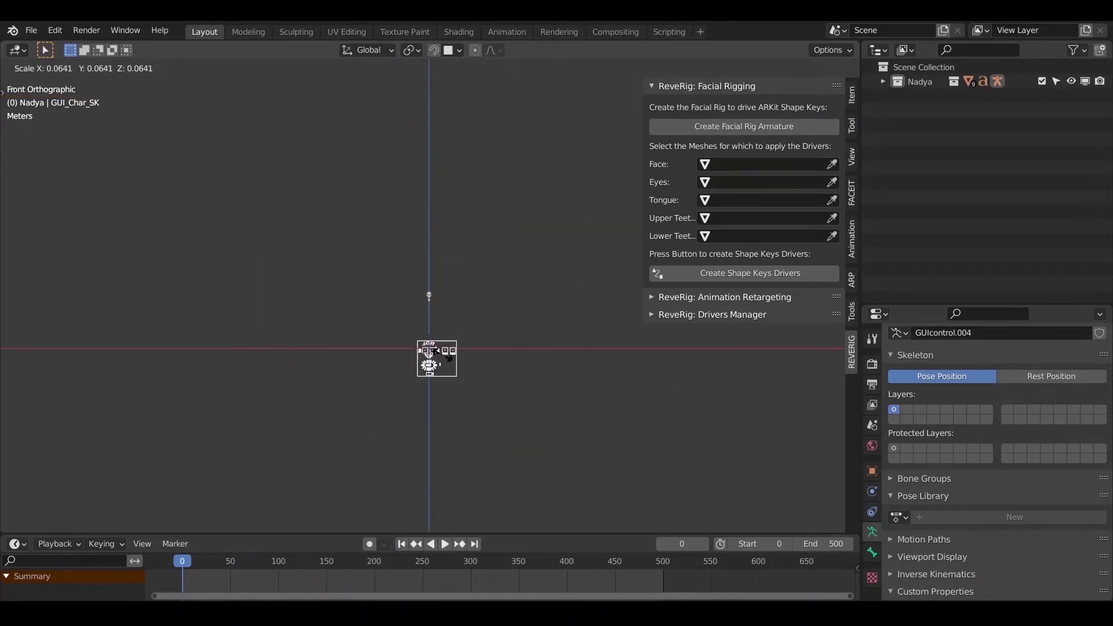
Shrink the control board and move it beside the head model.
click(436, 352)
key(g)
click(461, 306)
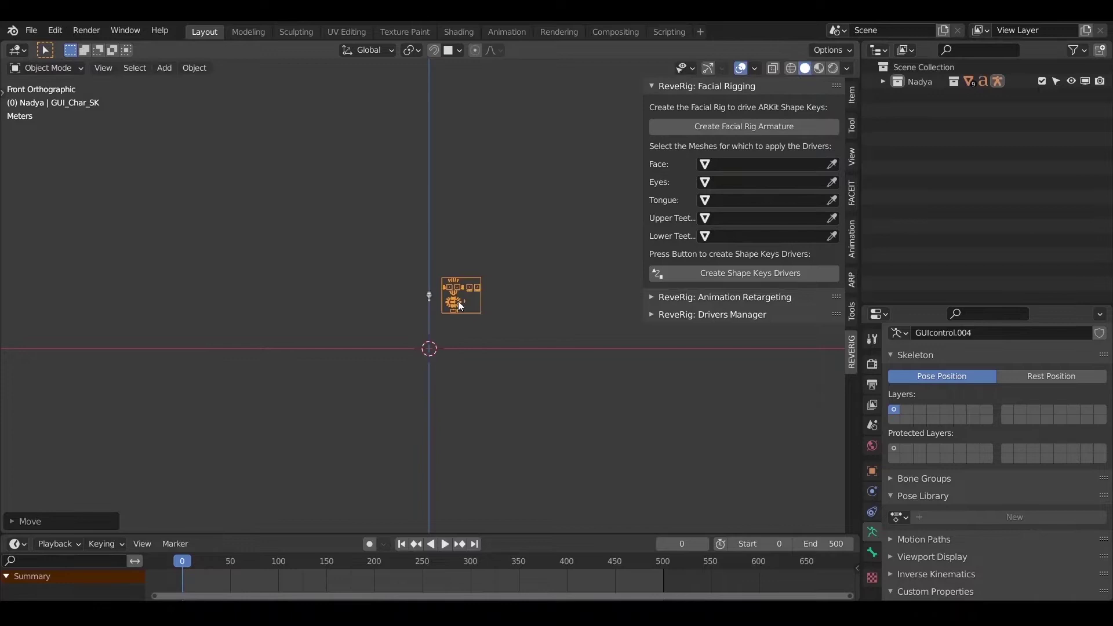
scroll(458, 308, up, 5)
key(s)
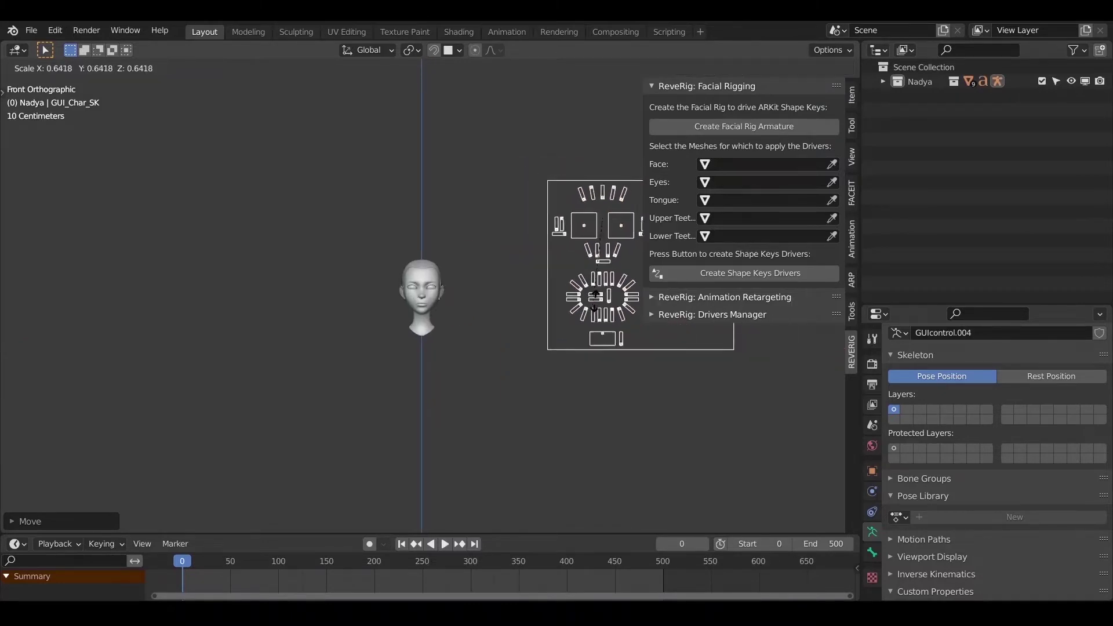
click(600, 258)
key(g)
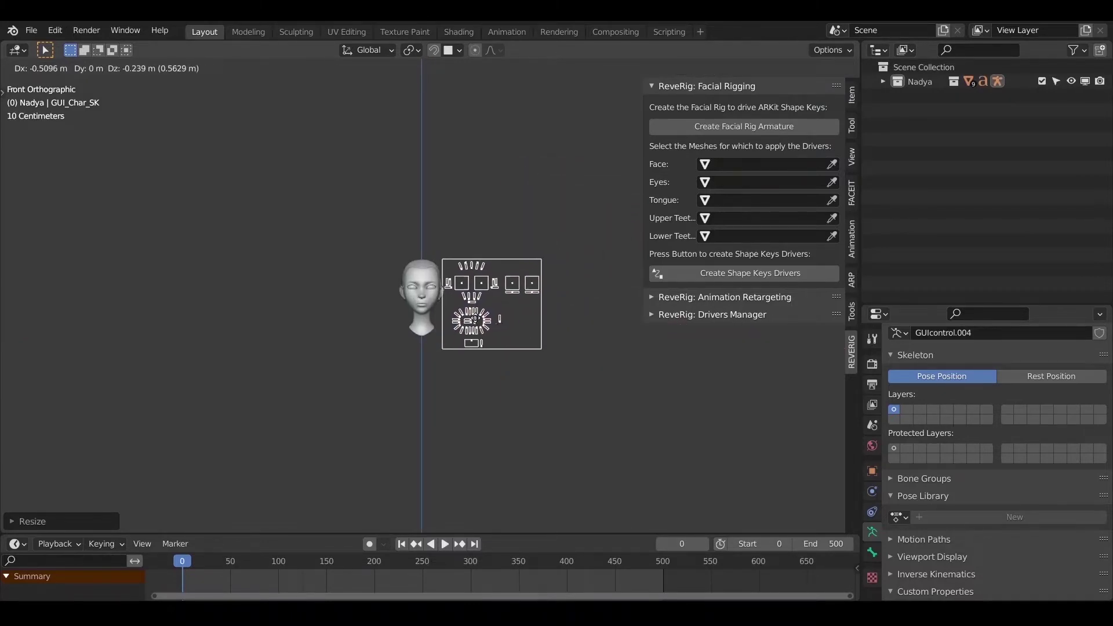
click(458, 316)
scroll(470, 332, up, 3)
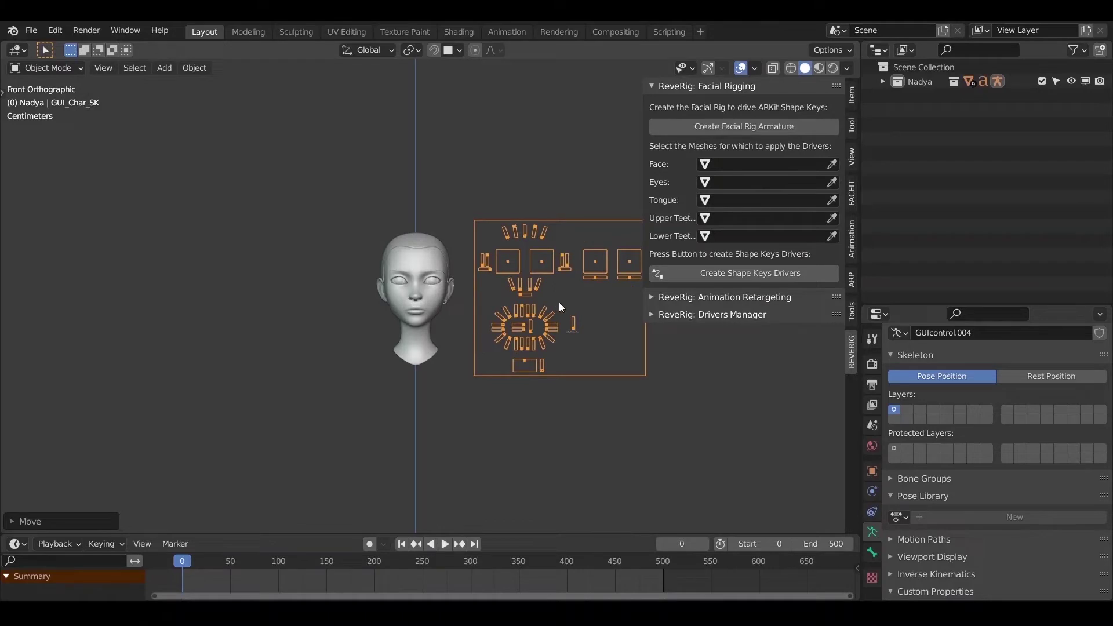
shift+middle_drag(559, 302, 476, 314)
Shrink the board further, set it just right of the head, and attempt creating shape key drivers.
key(s)
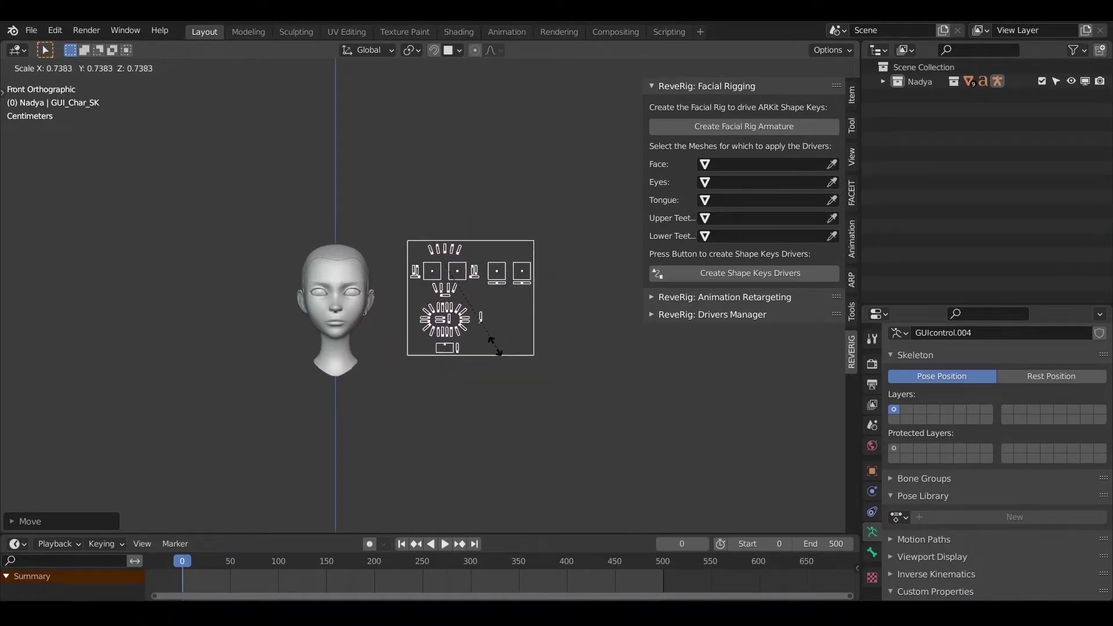
click(467, 311)
key(g)
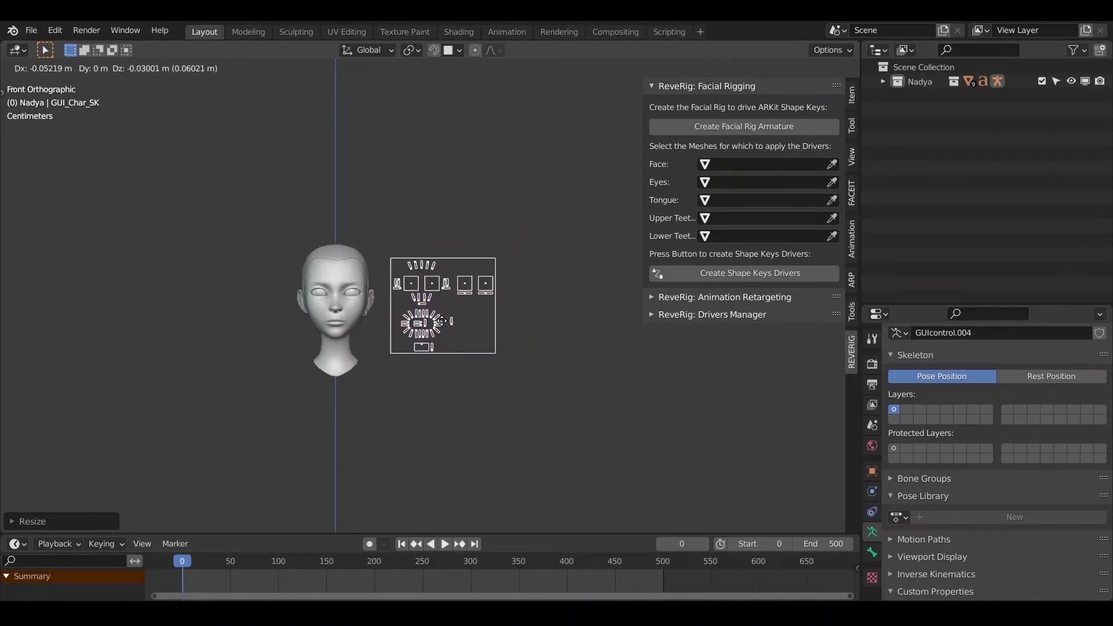
click(438, 337)
scroll(438, 336, up, 2)
scroll(437, 335, up, 4)
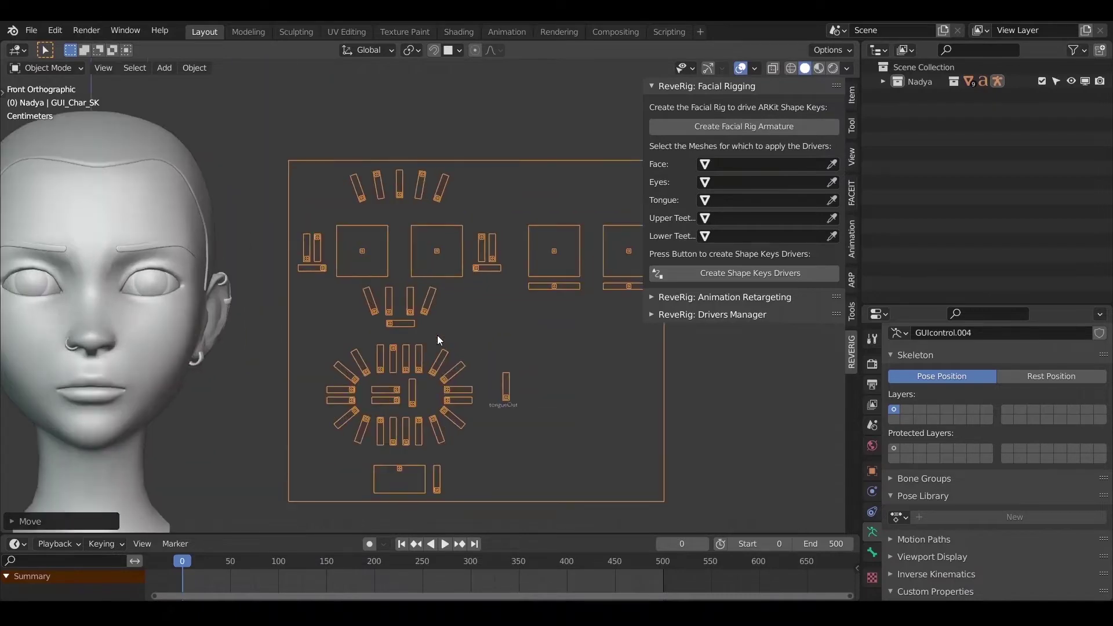
scroll(438, 335, down, 2)
shift+middle_drag(435, 308, 440, 303)
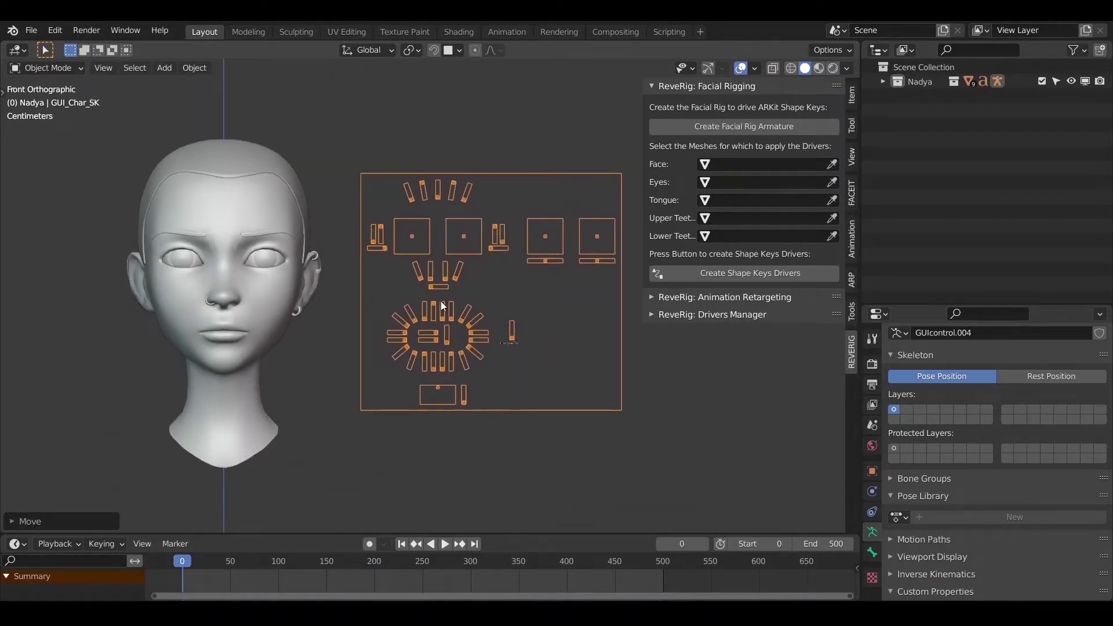
click(750, 272)
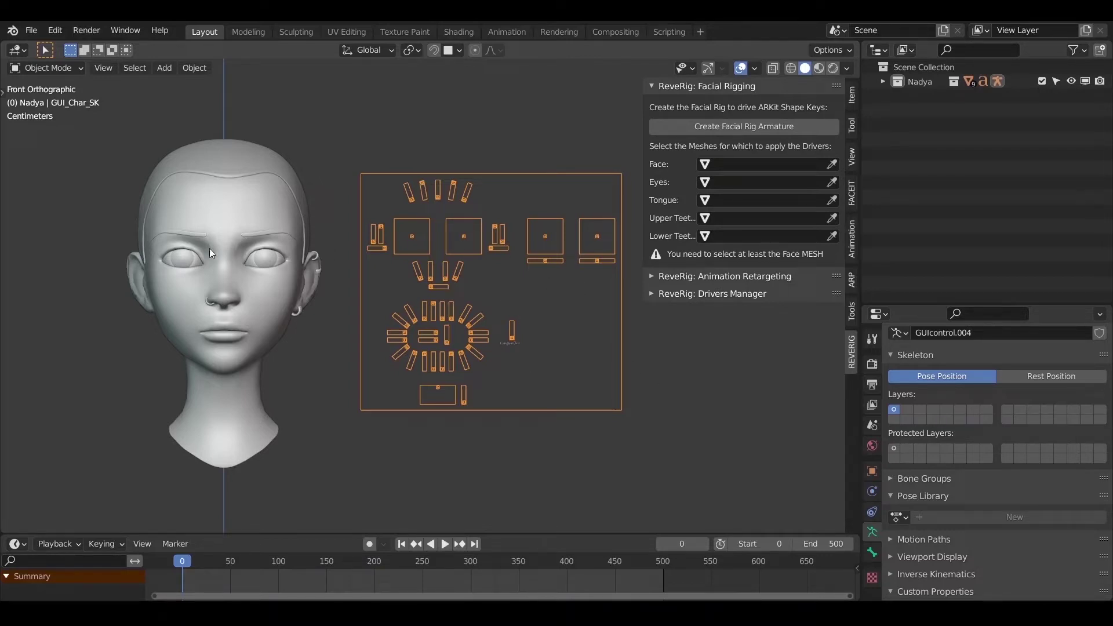
key(ctrl+Tab)
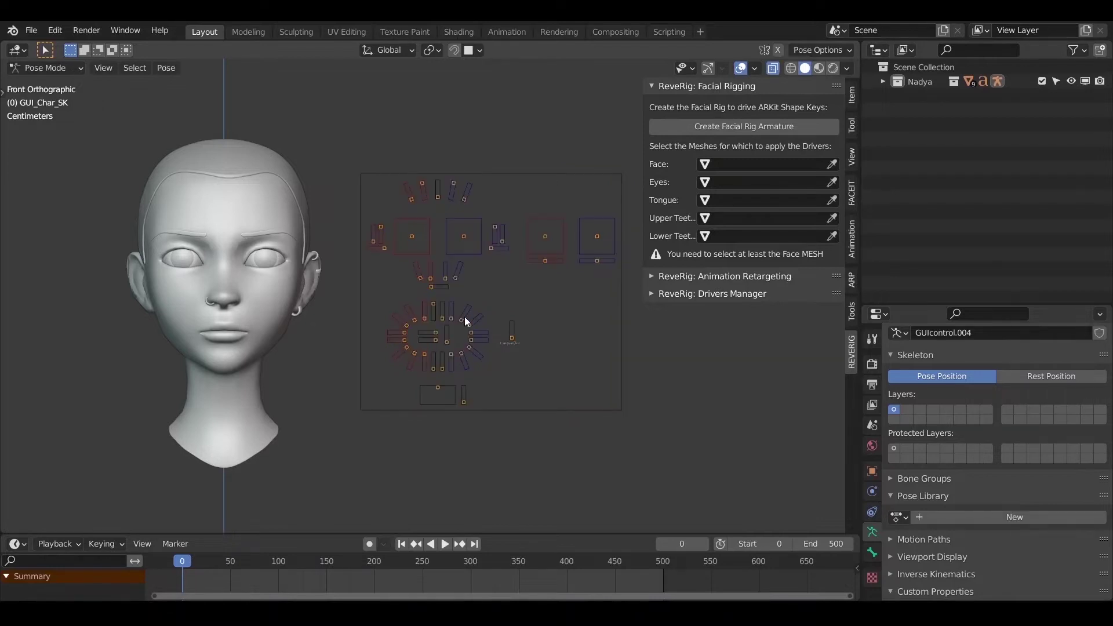
click(438, 388)
key(g)
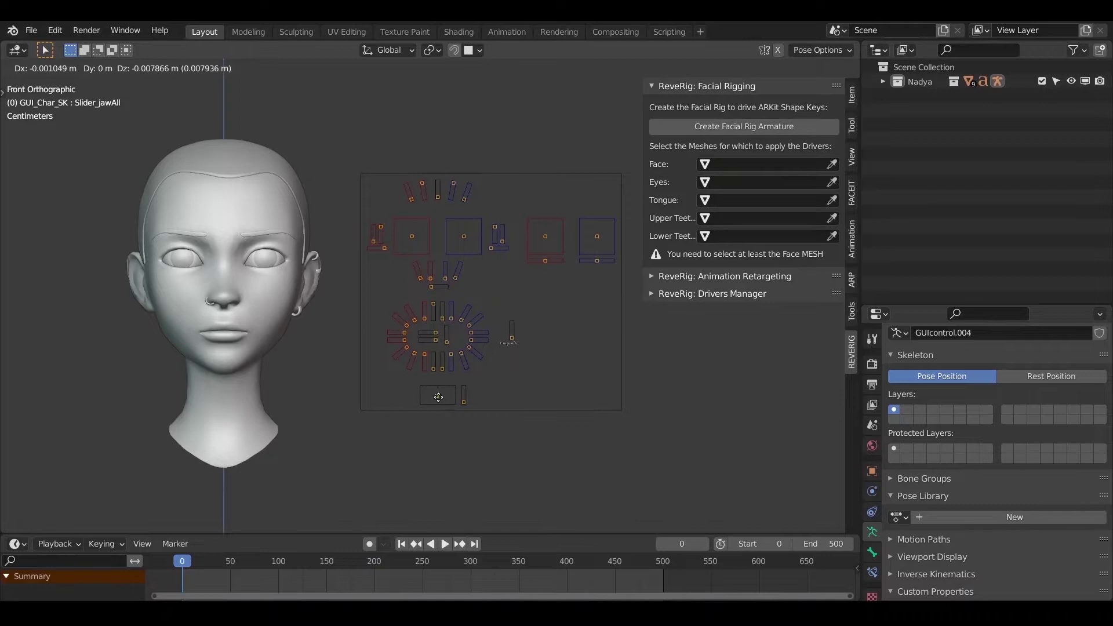
click(440, 393)
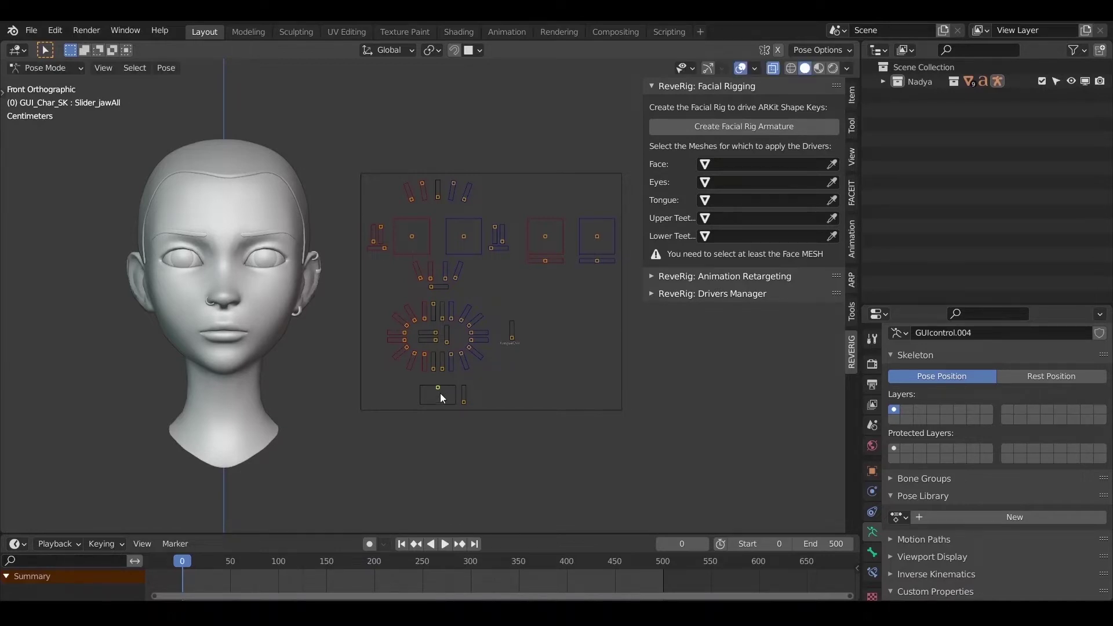
key(ctrl+Tab)
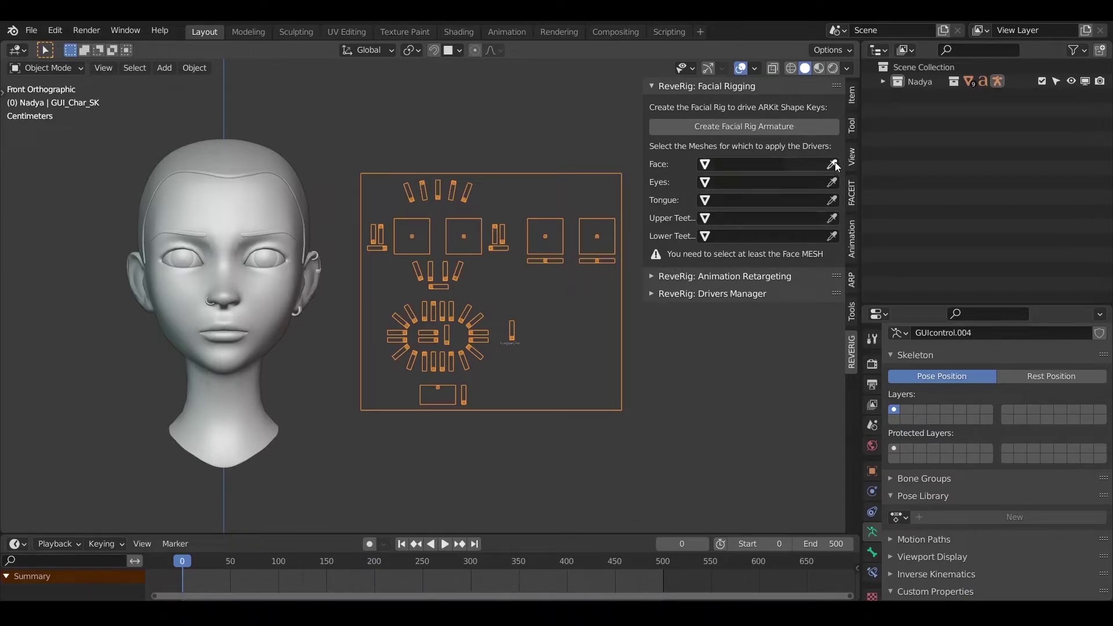
Inspect the head and eyes meshes' shape keys, then select the GUI_Char_SK control board.
click(213, 204)
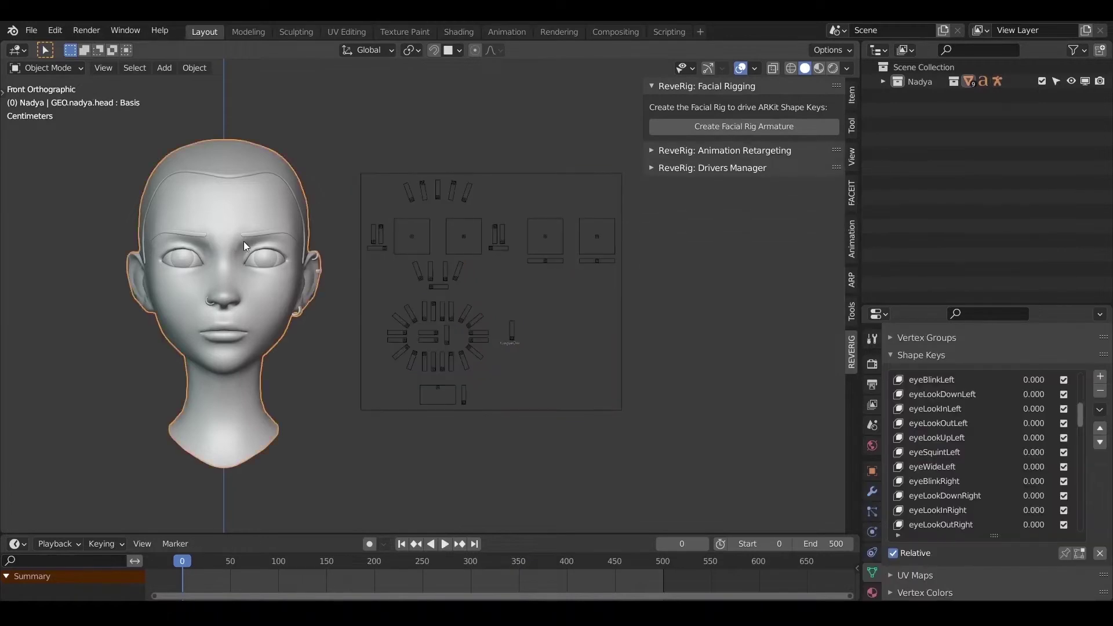
click(187, 264)
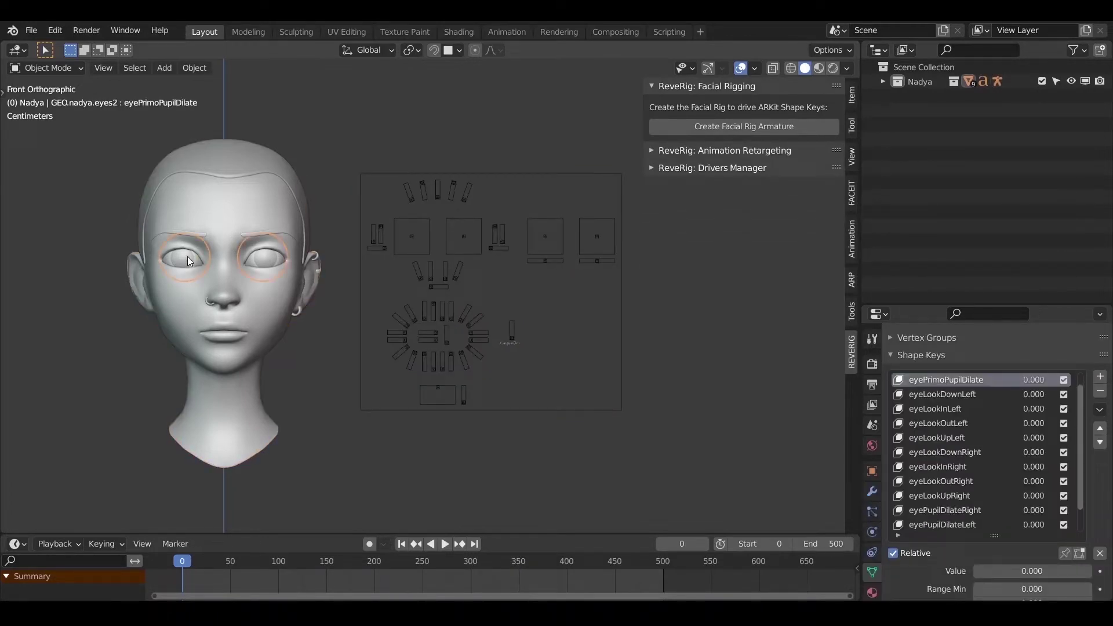
click(201, 206)
click(193, 257)
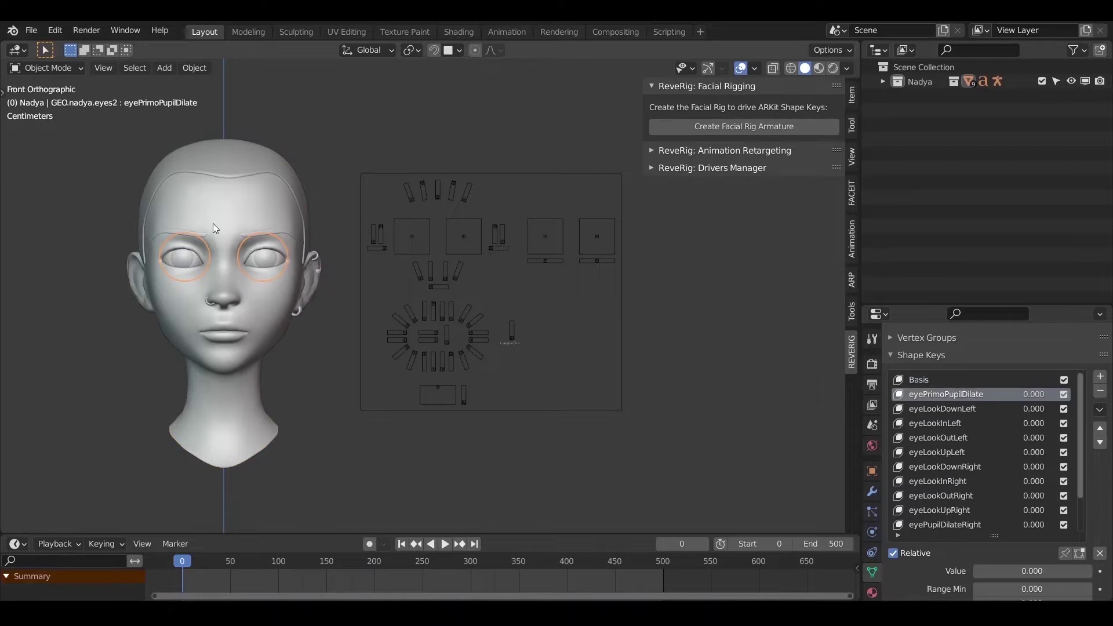
click(213, 224)
click(362, 231)
Rename GUI_Char_SK to GUI_Nadya_SK in the Outliner.
double_click(951, 124)
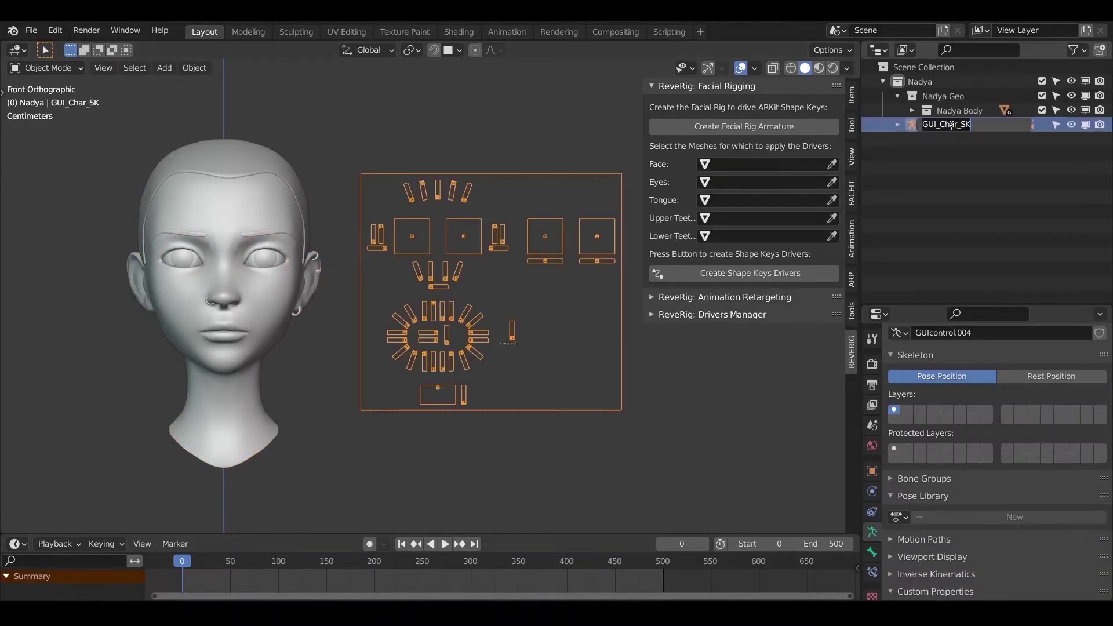
drag(939, 124, 958, 126)
text(Nadya)
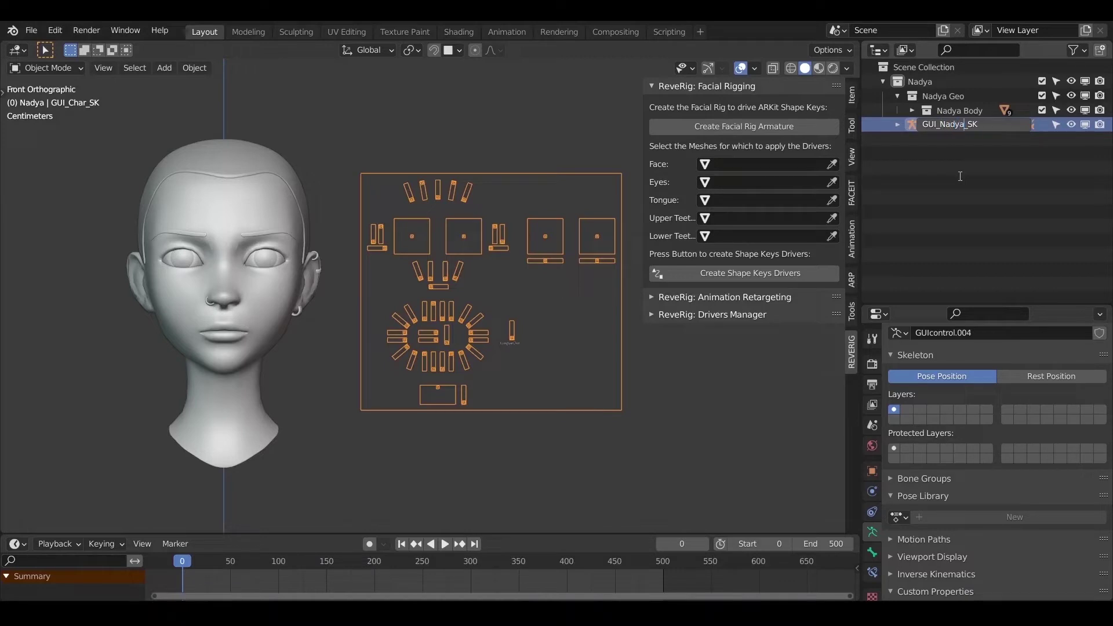
key(Return)
Assign GEO.nadya.head as the face mesh and GEO.nadya.eyes2 as the eyes, then create shape key drivers.
click(832, 164)
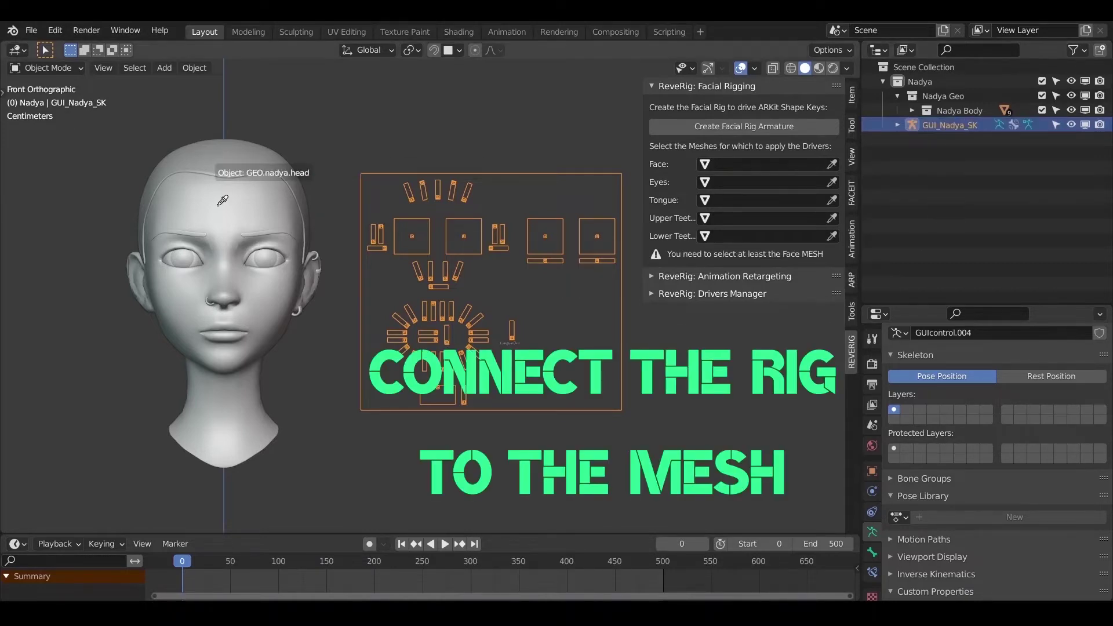
click(222, 210)
click(832, 182)
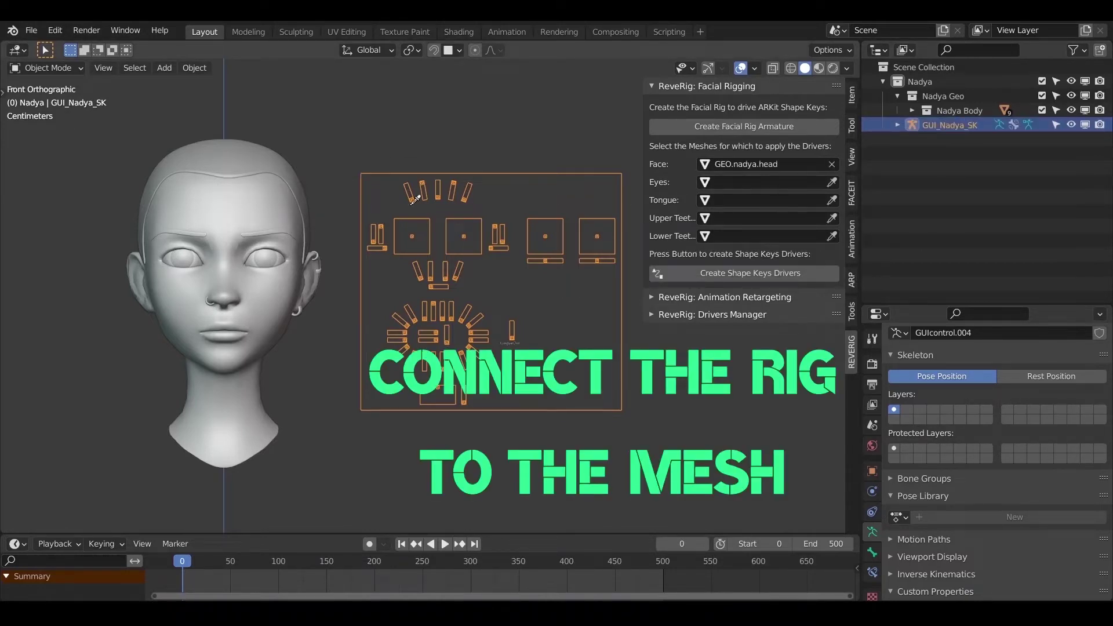
click(183, 259)
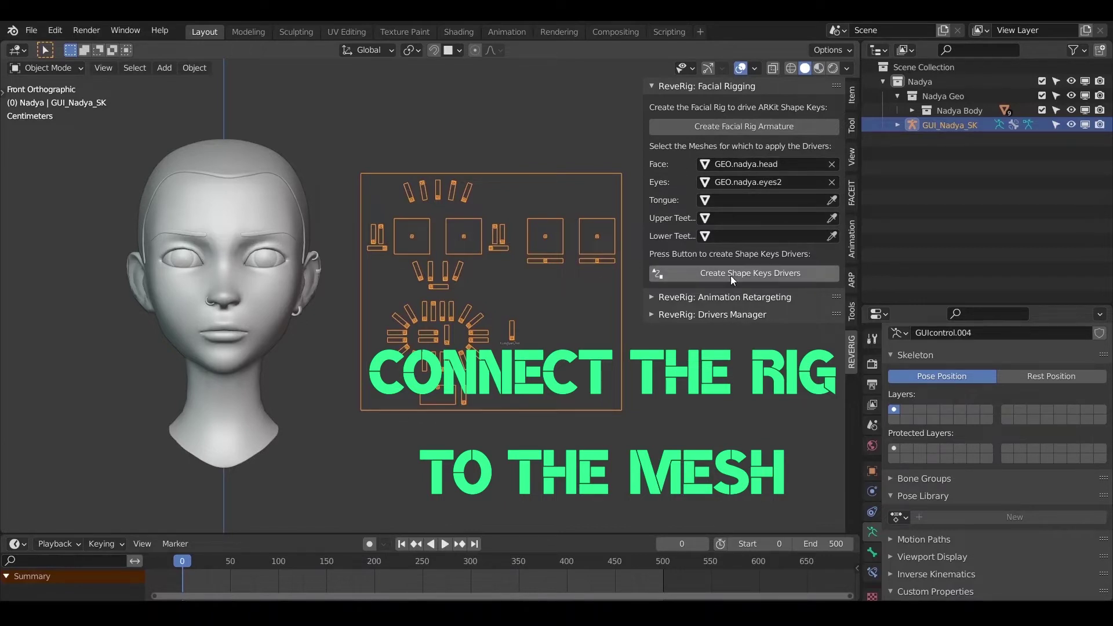
click(748, 275)
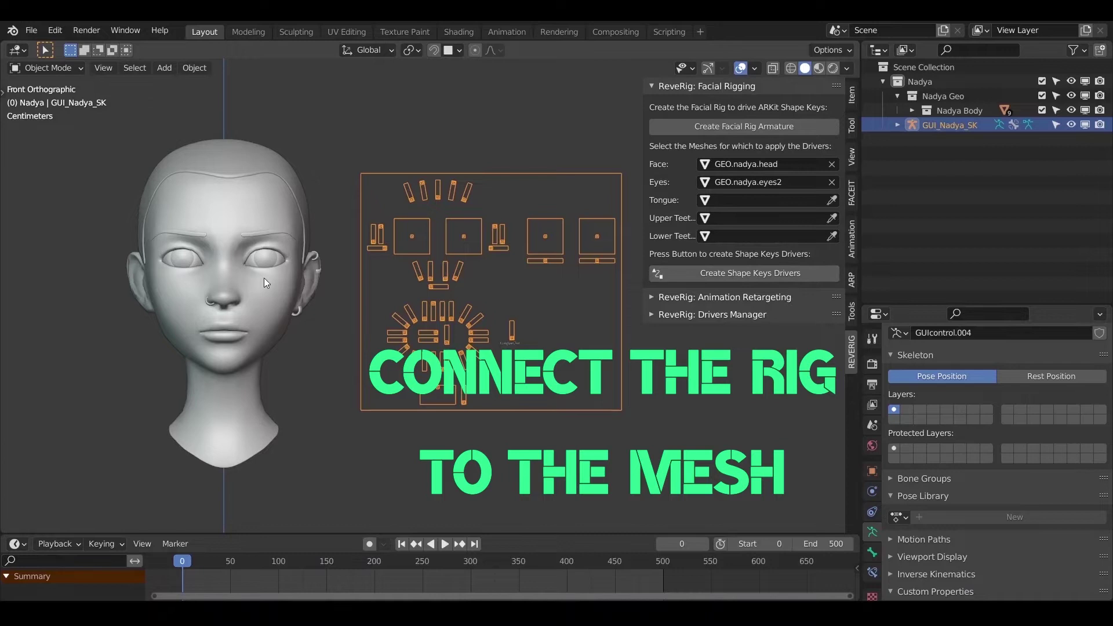
Select the head mesh and scroll through its shape key list.
click(247, 218)
scroll(974, 466, down, 10)
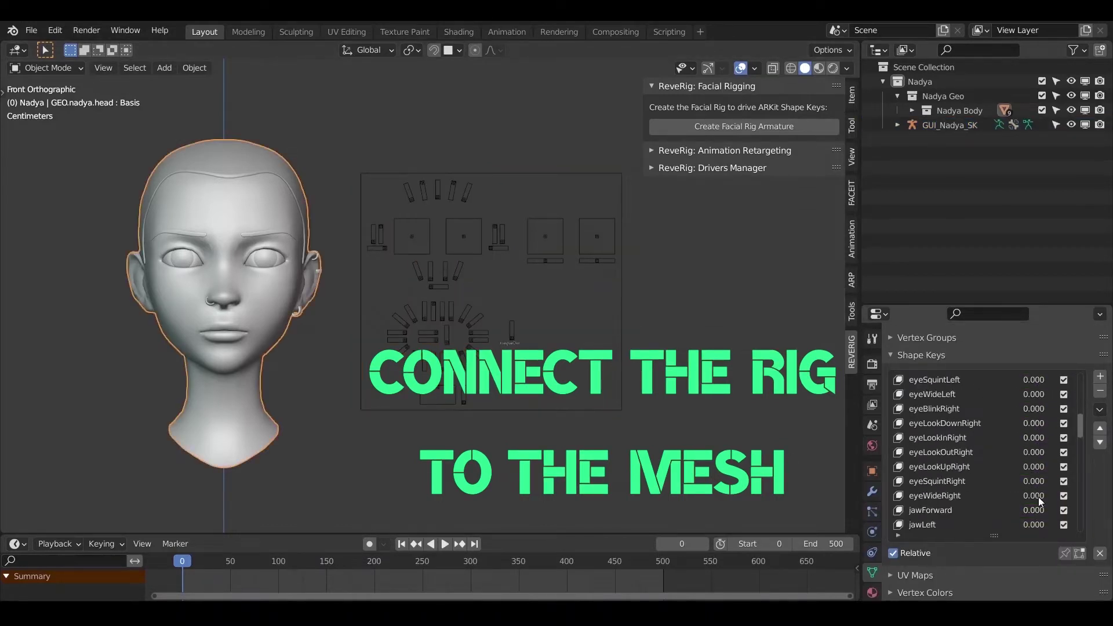
scroll(997, 471, down, 3)
scroll(1012, 475, up, 10)
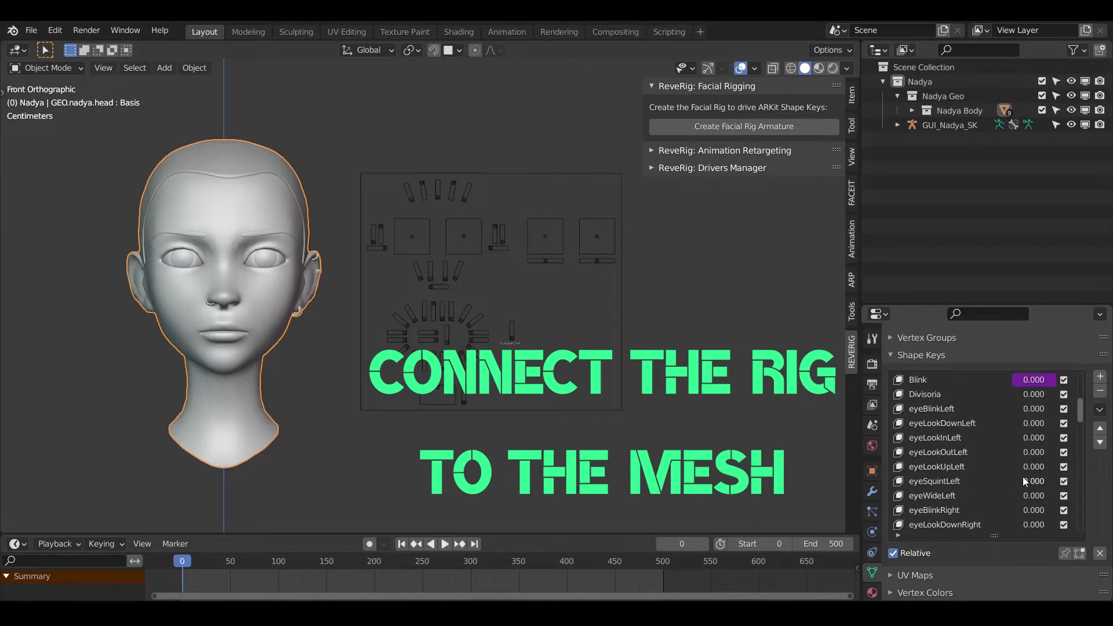
scroll(1014, 474, down, 3)
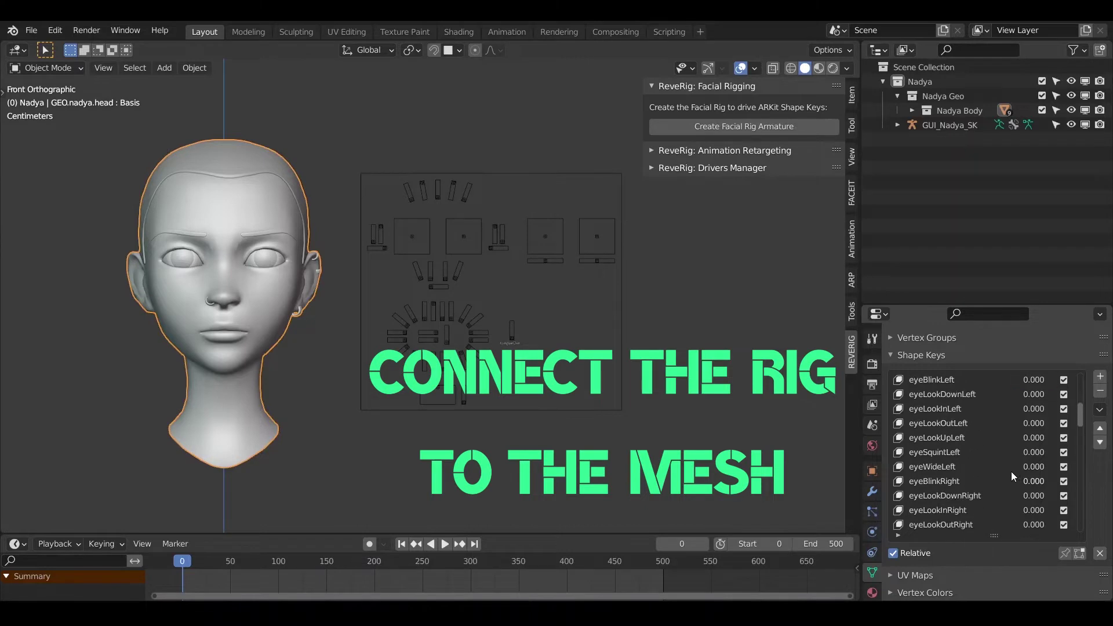
Create shape key drivers from GUI_Nadya_SK and check the head's shape keys are now driven.
click(429, 303)
click(722, 273)
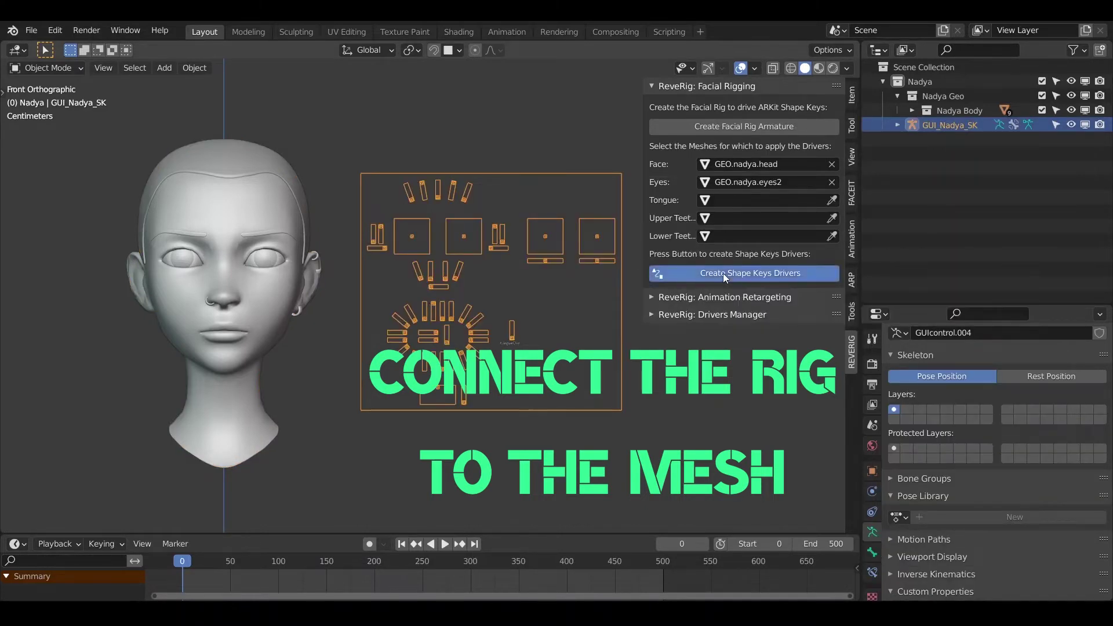
click(183, 315)
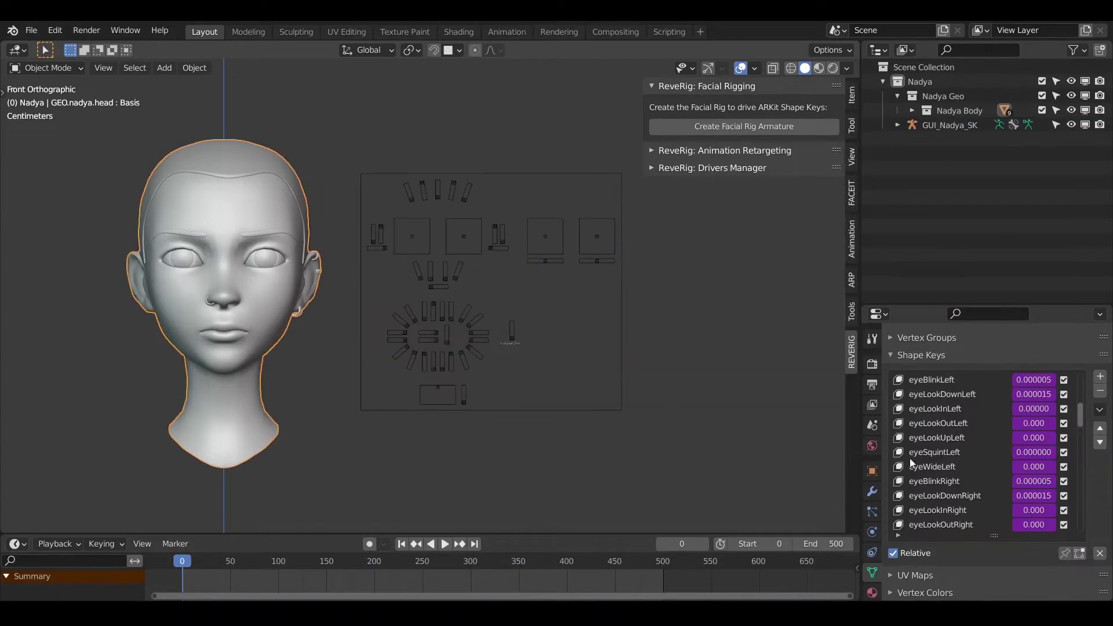
scroll(986, 455, down, 10)
scroll(1035, 485, up, 9)
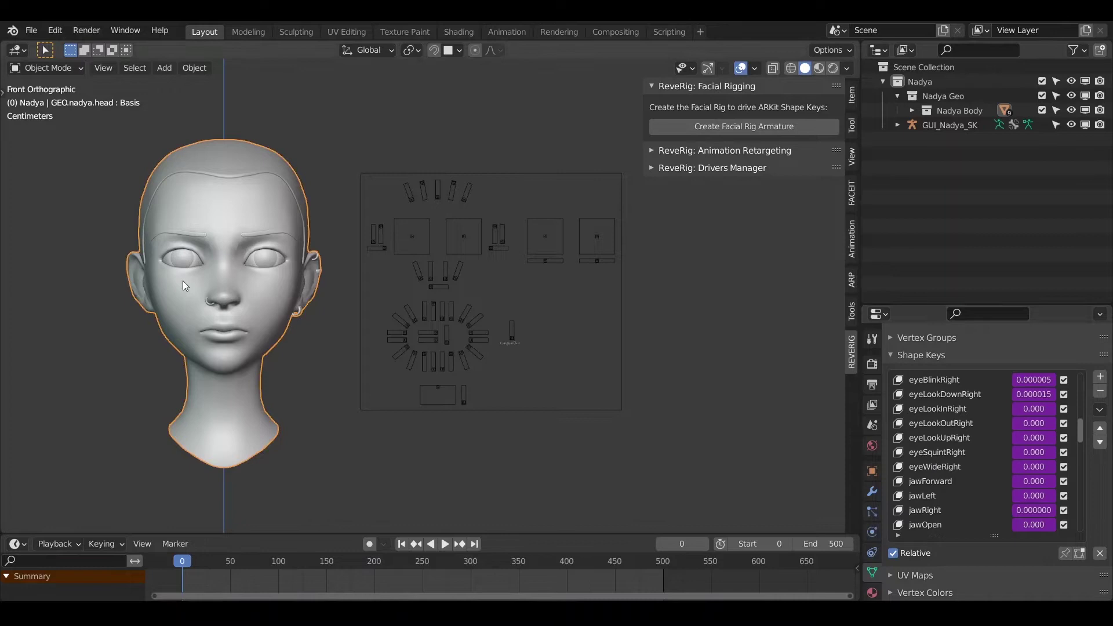
Check that the eye mesh's shape keys are driven as well.
click(191, 259)
scroll(1049, 481, up, 1)
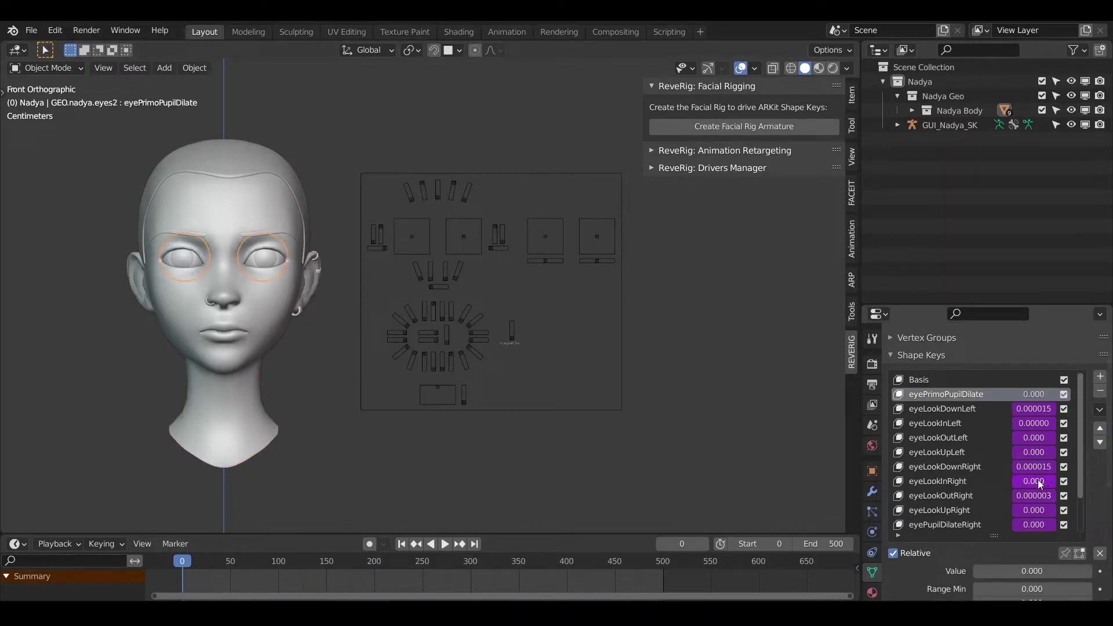
scroll(1030, 476, down, 3)
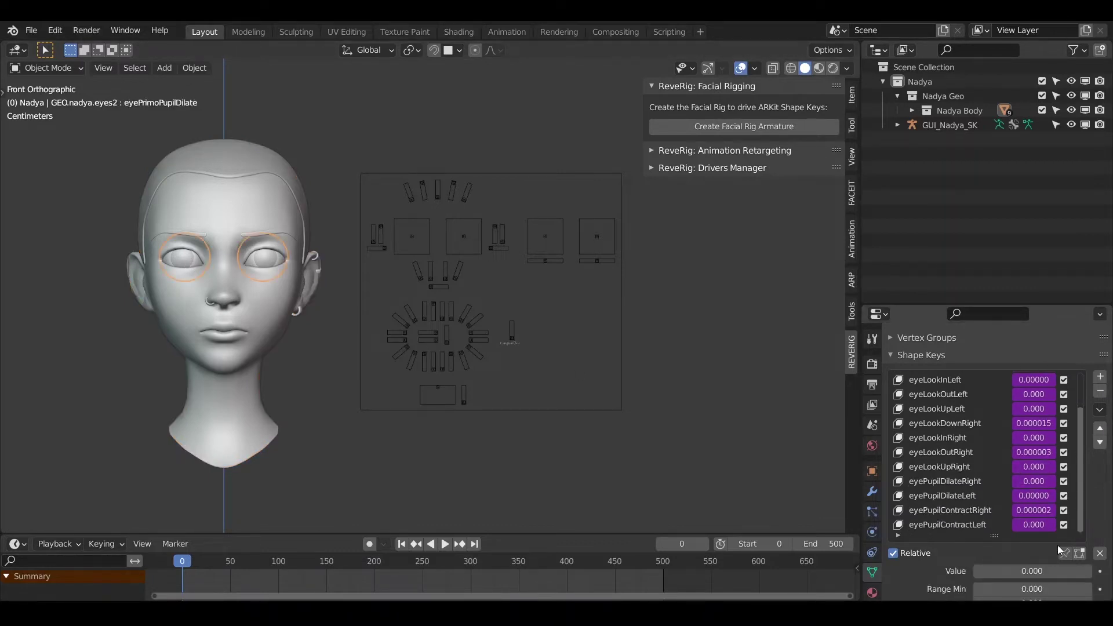
scroll(988, 486, up, 3)
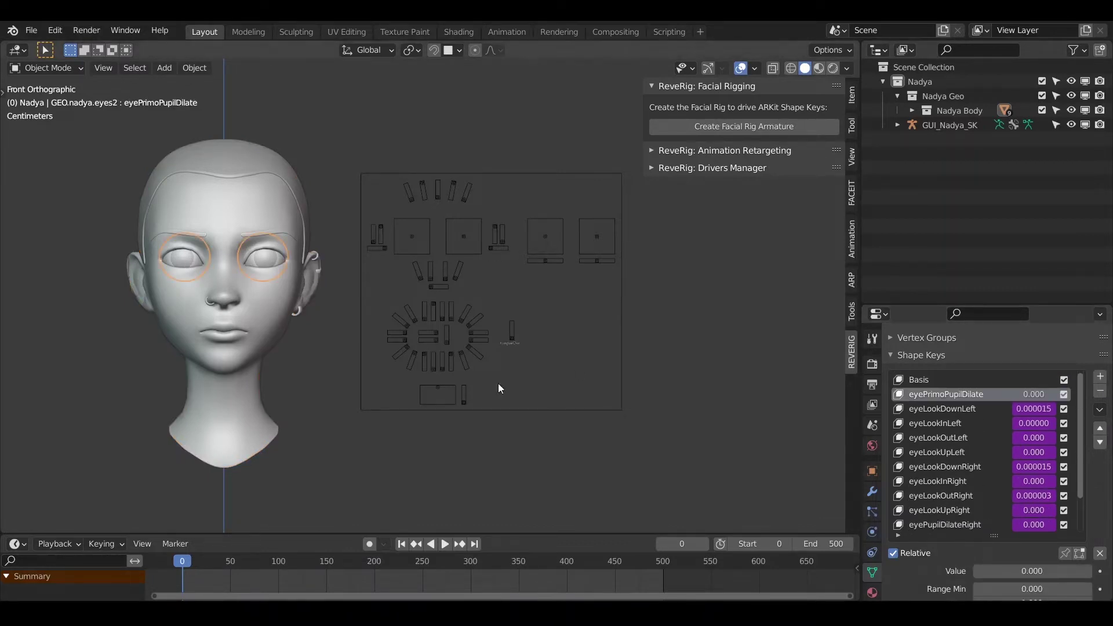
Put GUI_Nadya_SK in Pose Mode and test the jaw slider opening the mouth, then cancel.
click(364, 386)
key(ctrl+Tab)
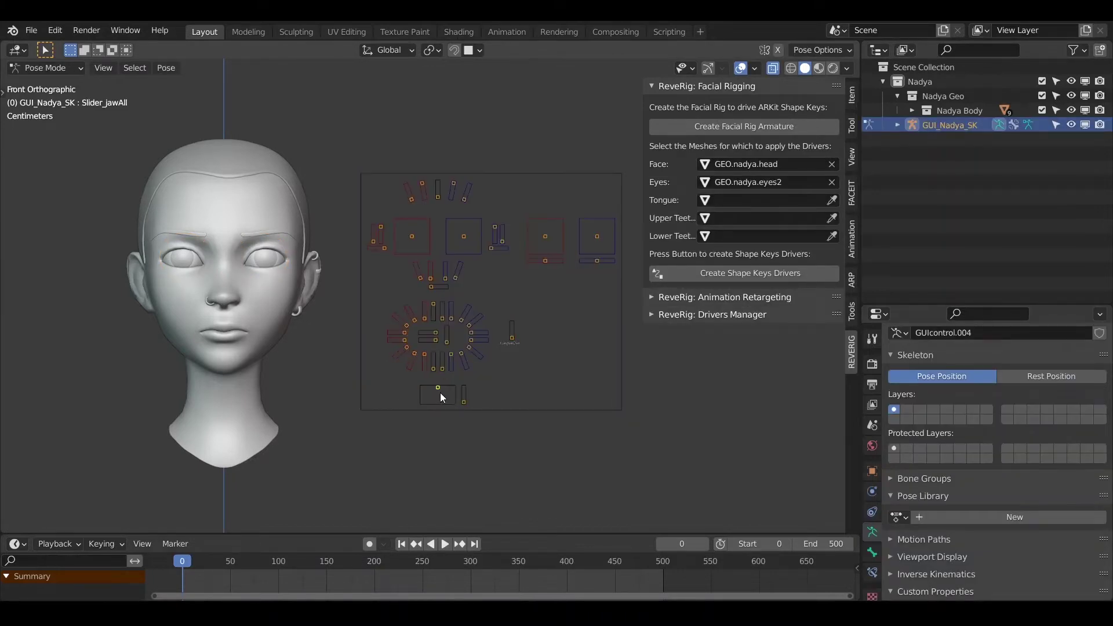
key(g)
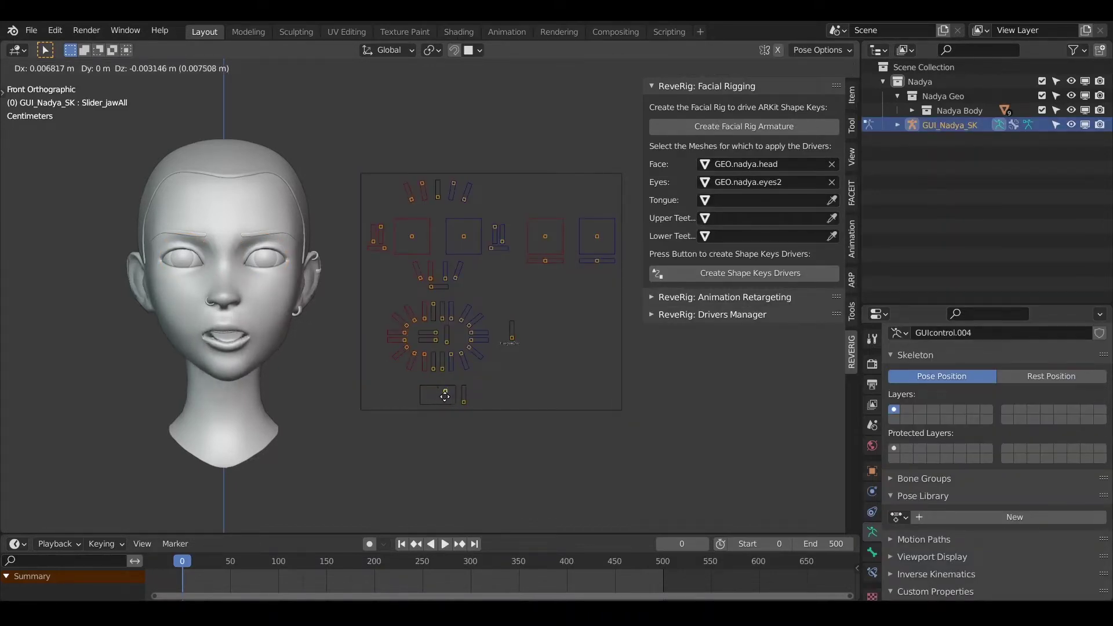
key(Escape)
Test the eyeLookAllRight and eyeLookAllLeft eye sliders turning the eyes, then cancel.
click(416, 242)
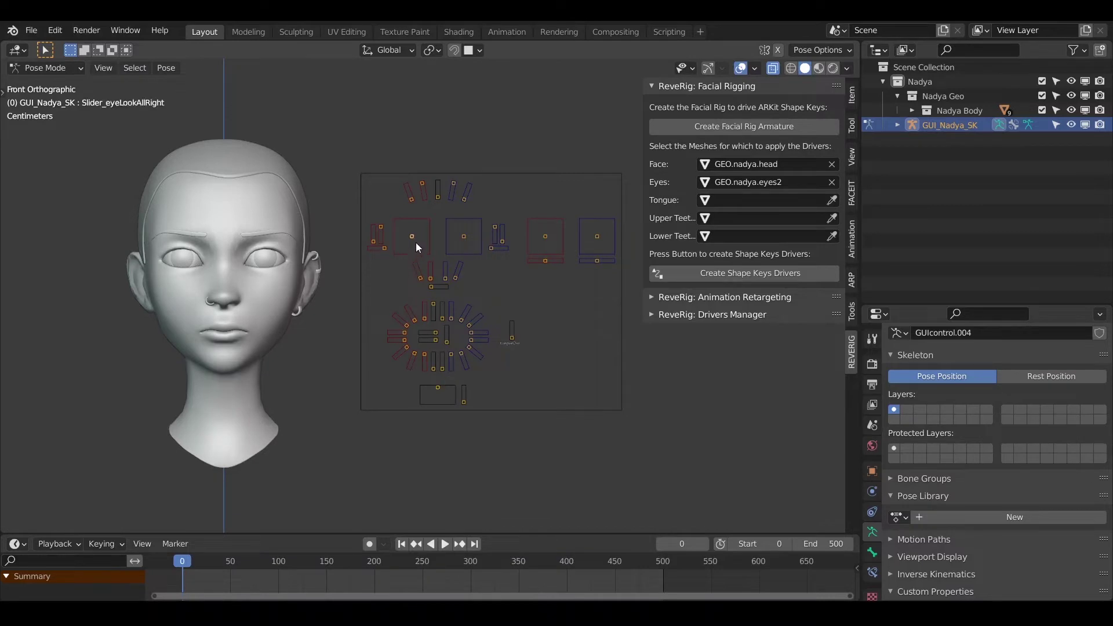
click(467, 238)
click(602, 244)
click(601, 241)
key(g)
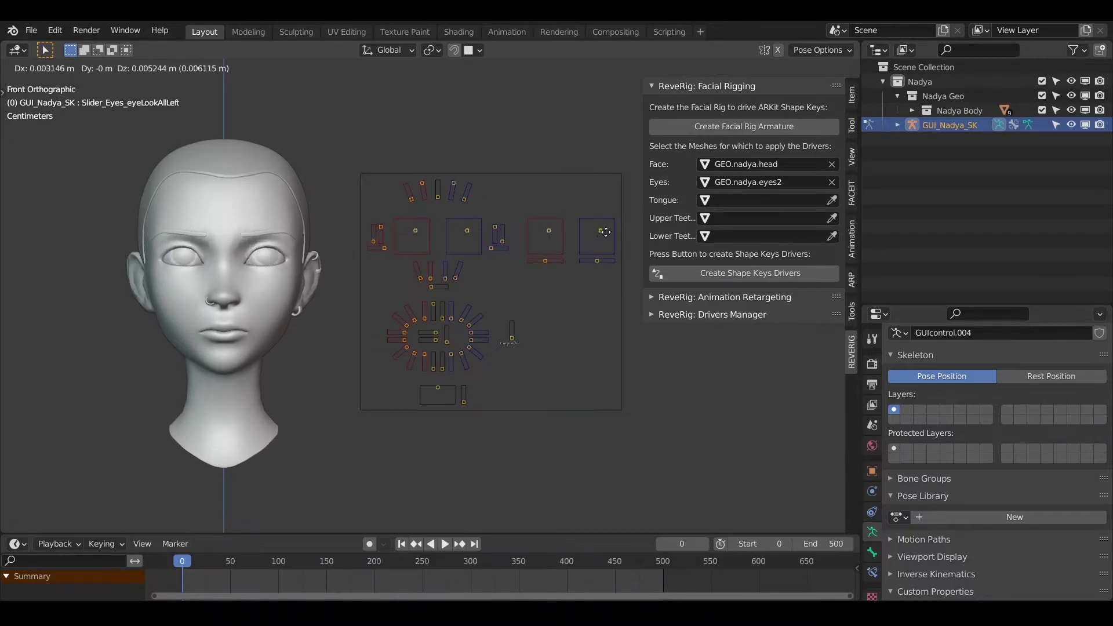
key(Escape)
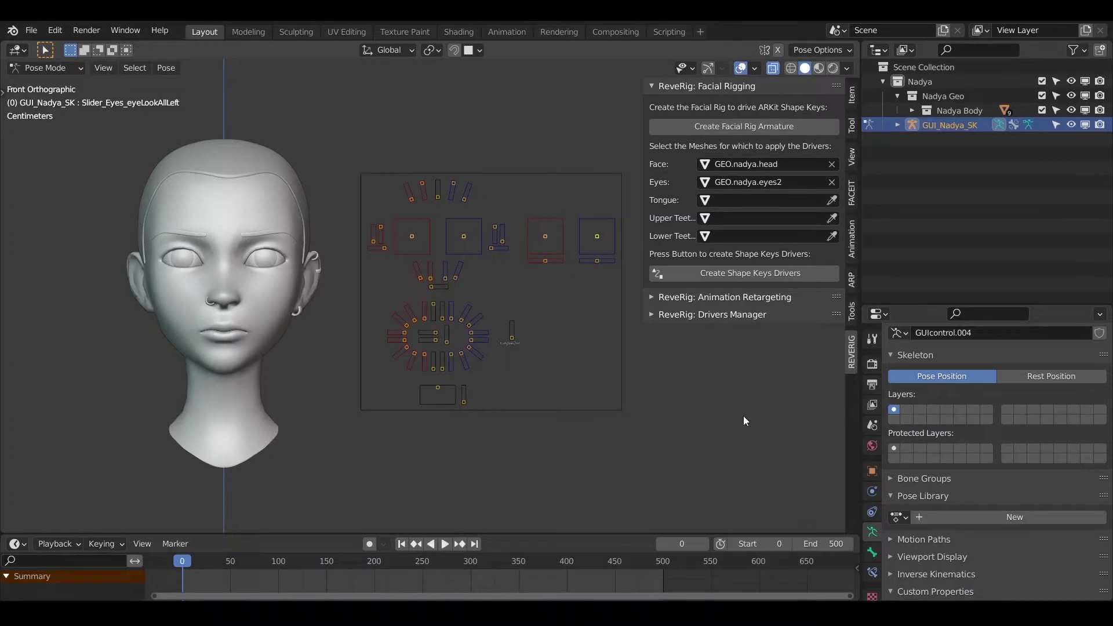
Swap the Facial Rigging section for Animation Retargeting, widen the sidebar, and return to Object Mode.
click(651, 87)
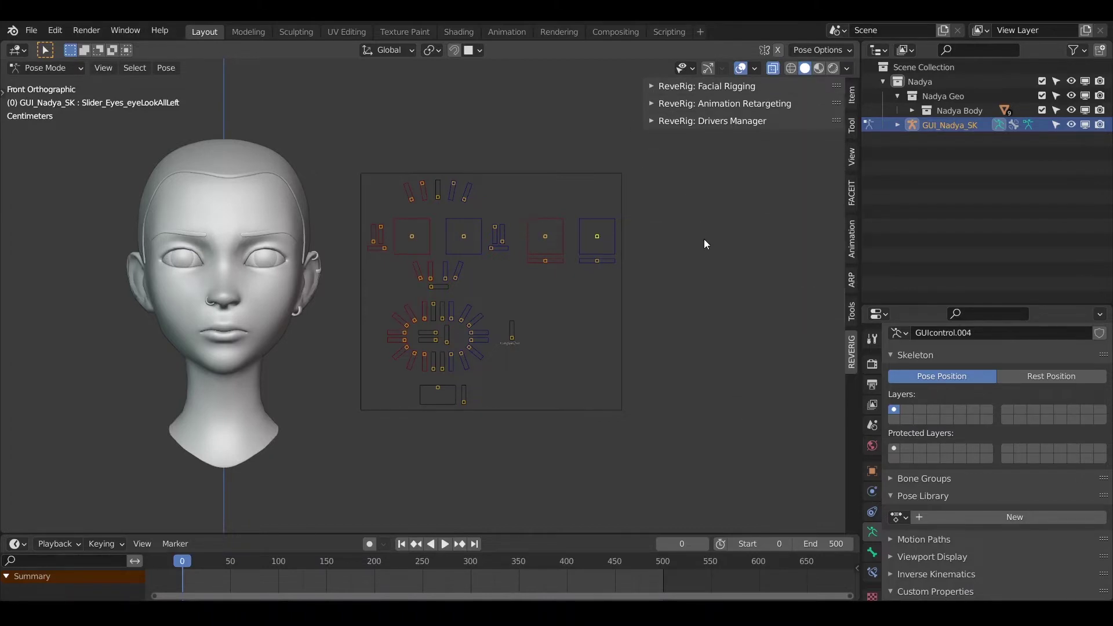
click(649, 103)
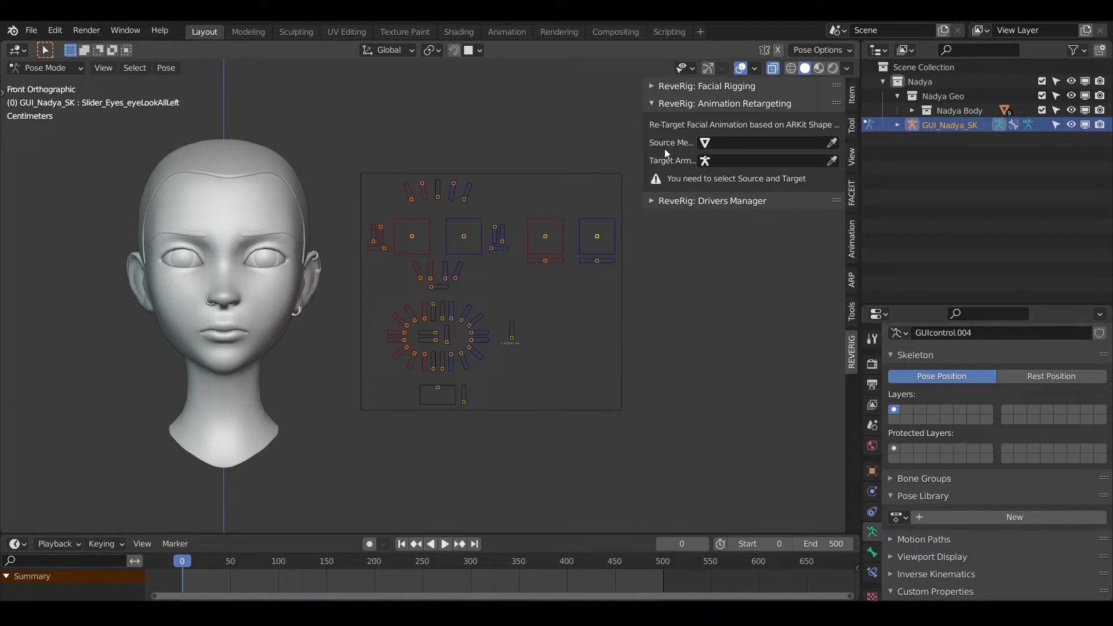
drag(644, 142, 574, 144)
key(ctrl+Tab)
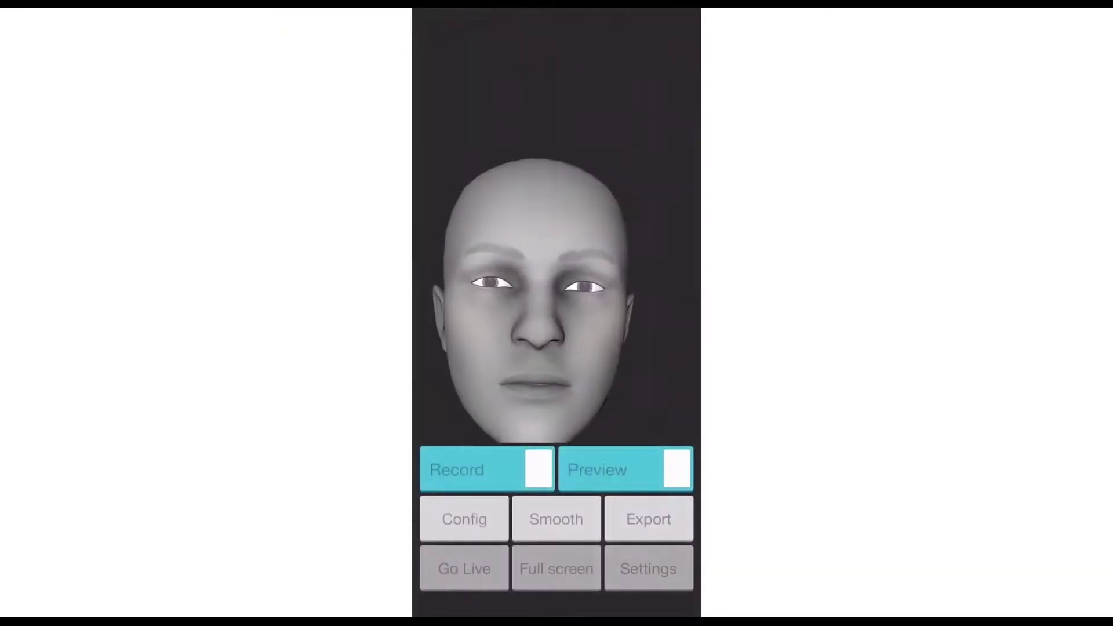
Run Face Cap's automatic blendshape calibration from Config and confirm it.
click(463, 519)
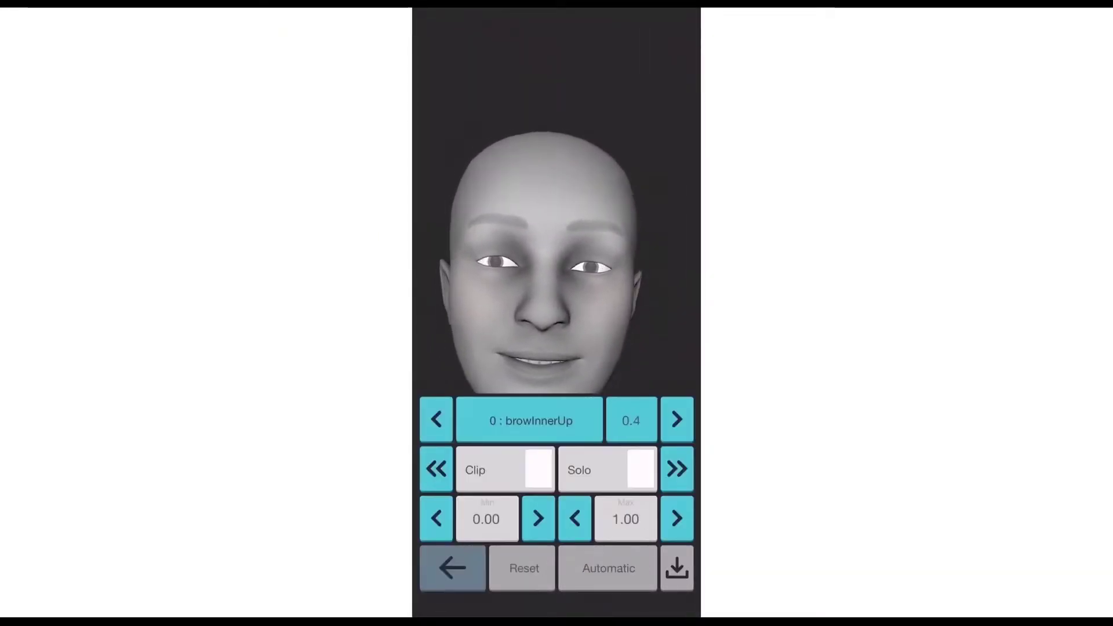
click(608, 568)
click(556, 393)
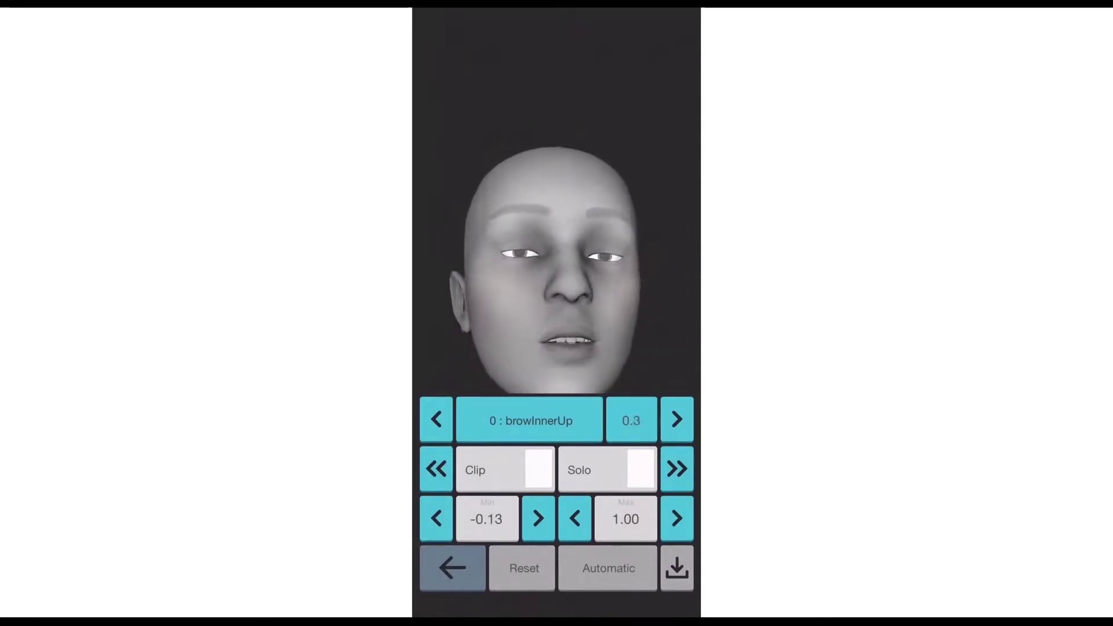
click(452, 568)
Enable Mute in Settings and start recording a facial capture take.
click(462, 516)
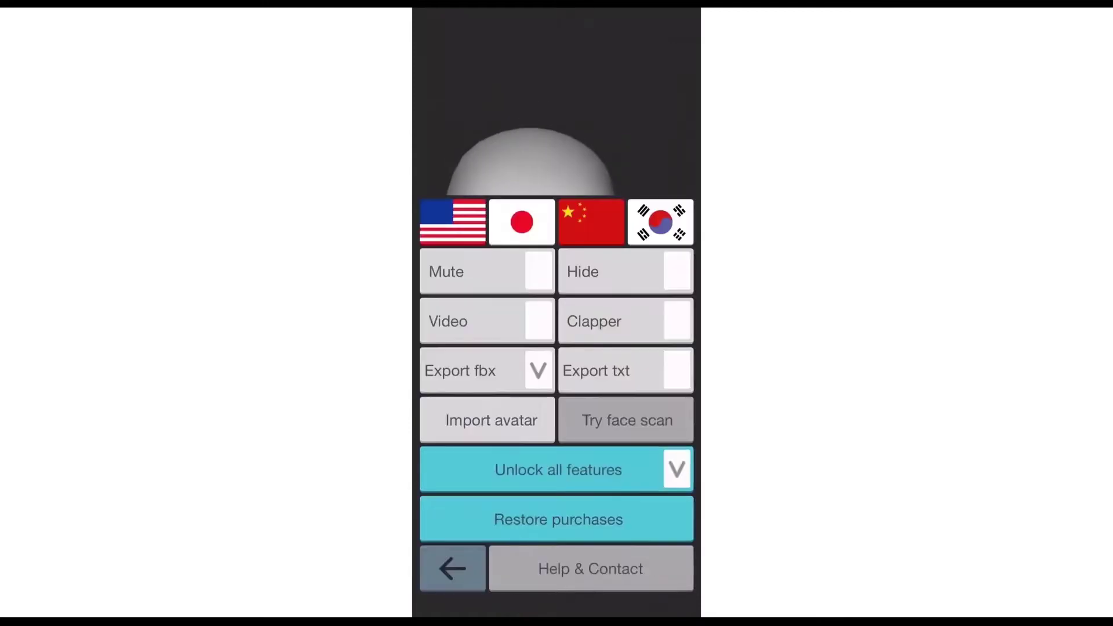
click(487, 271)
click(452, 568)
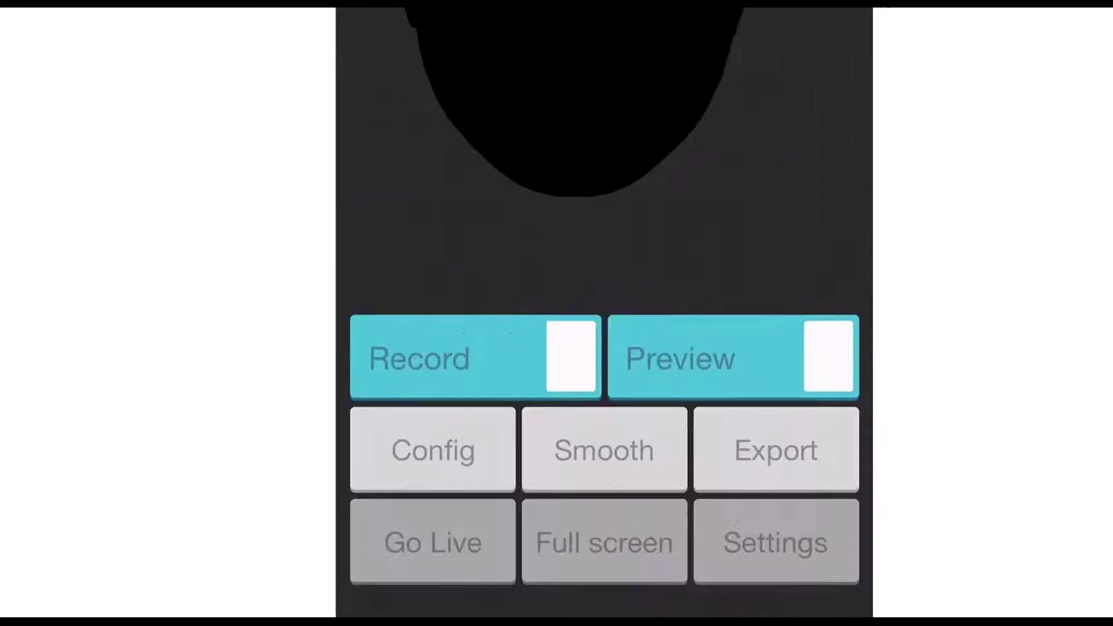
click(538, 469)
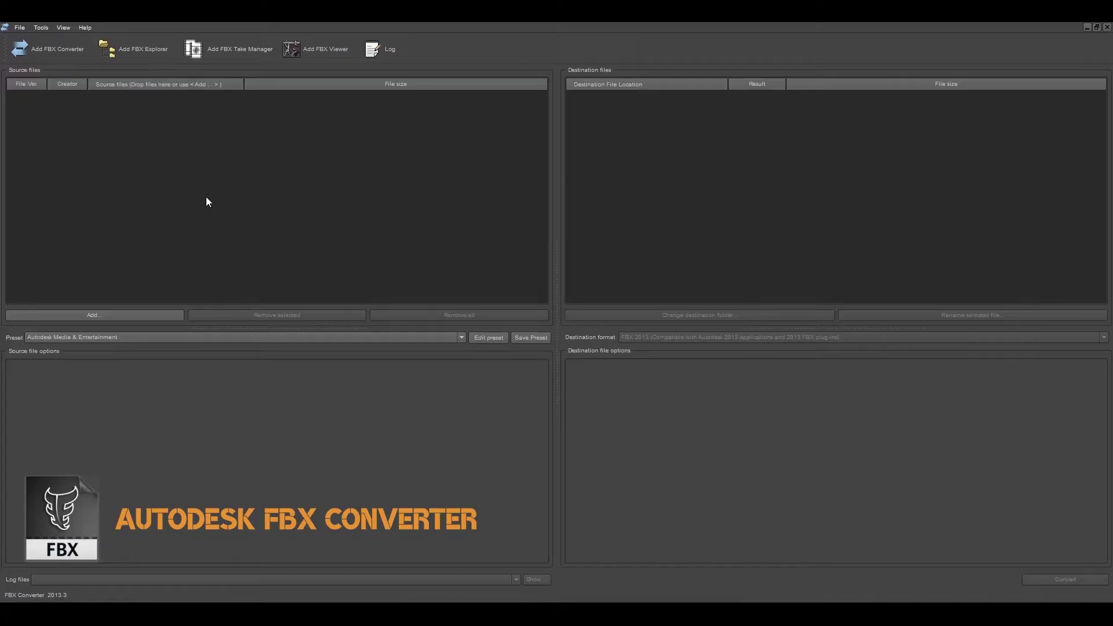
Add FaceCap_ExampleExport as a source file with an FBX 2013 Binary destination.
click(113, 318)
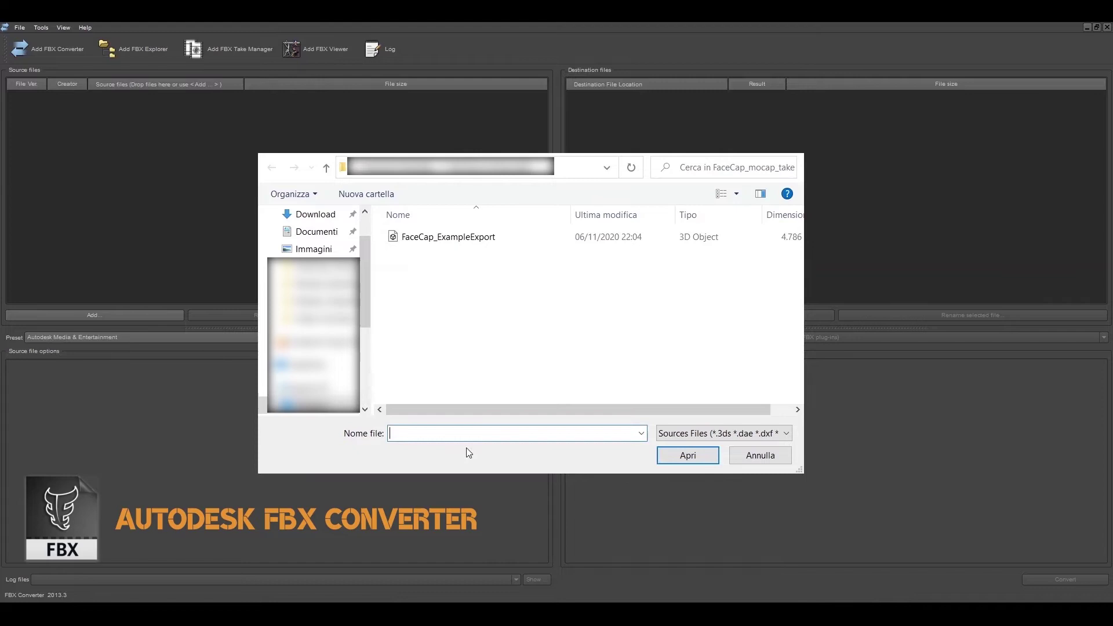
click(448, 237)
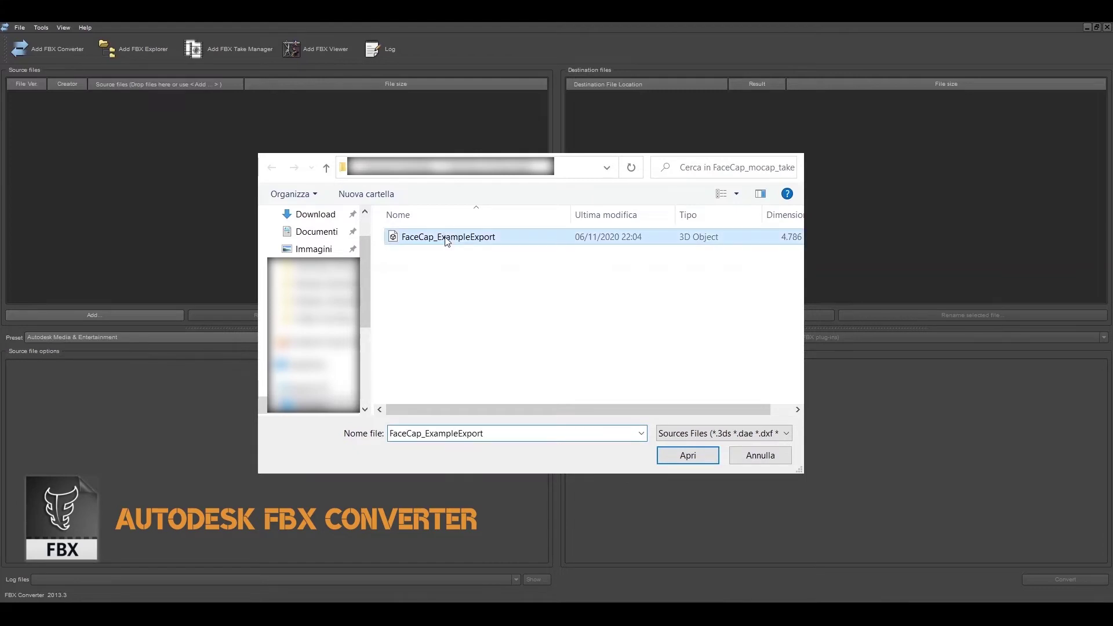
click(687, 455)
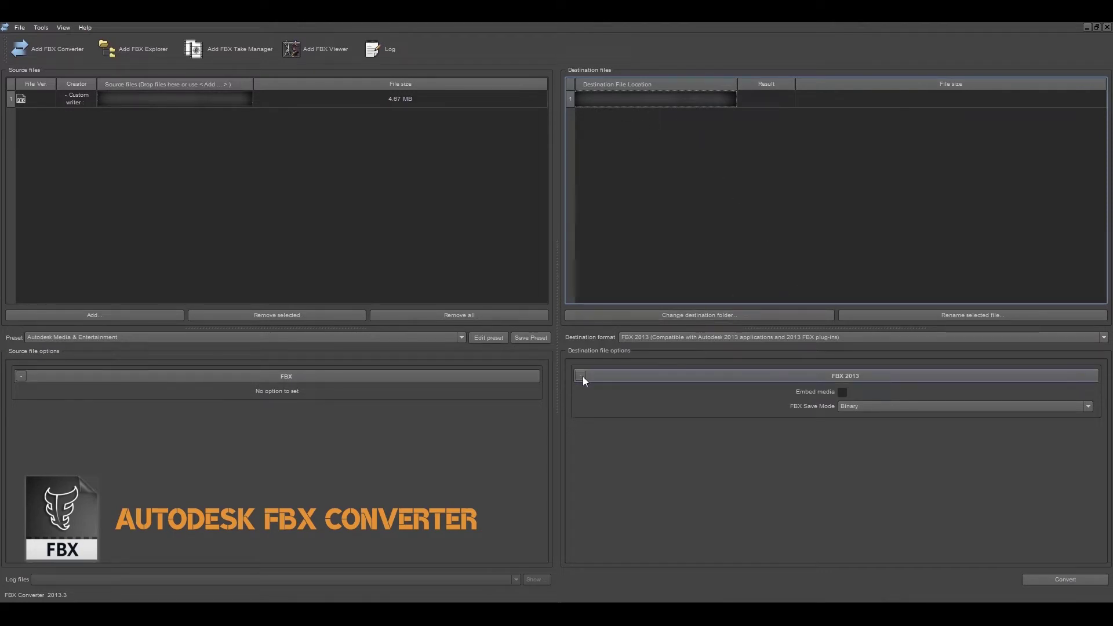
click(836, 378)
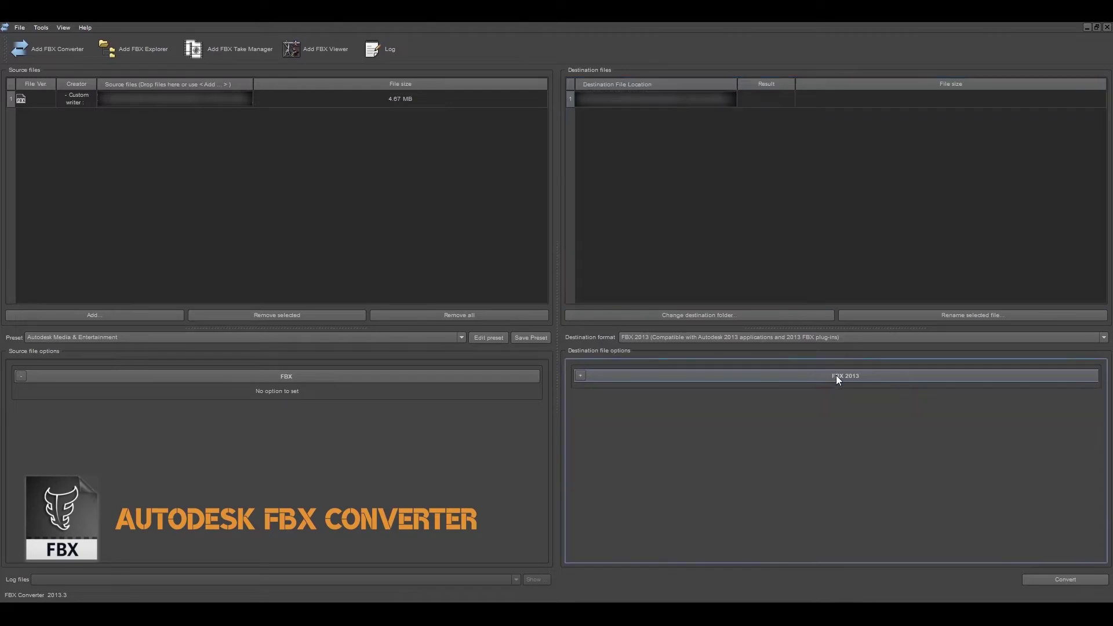
click(731, 377)
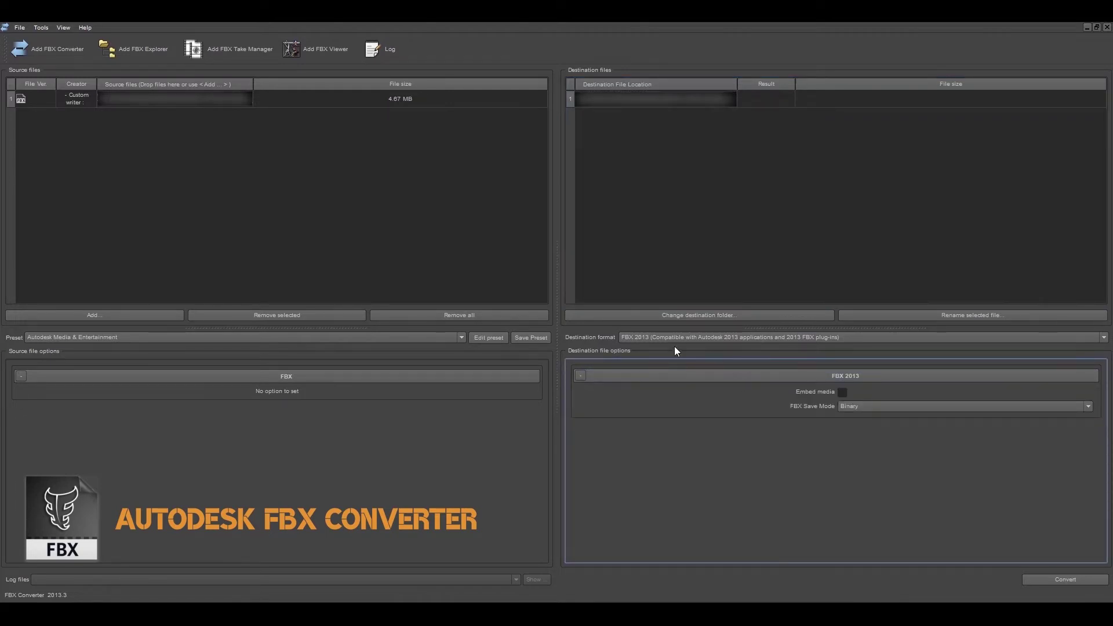
Rename the output to FaceCap_ExampleExport_Binary, convert it to FBX 2013, and open the output folder.
key(ctrl+a)
click(1006, 315)
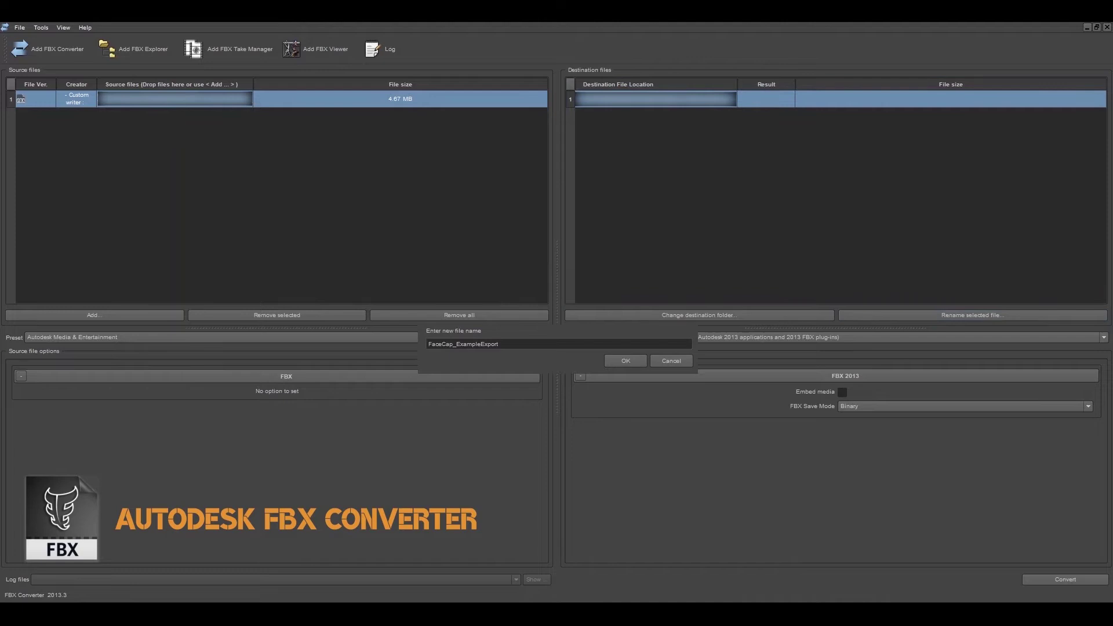
click(501, 345)
text(_Binary)
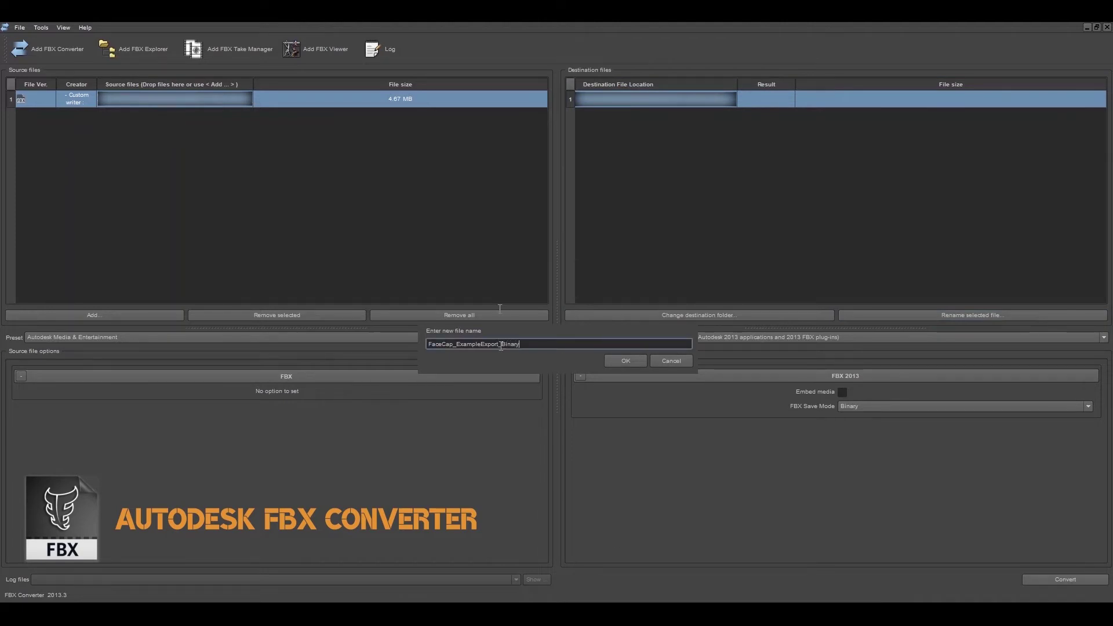
click(626, 362)
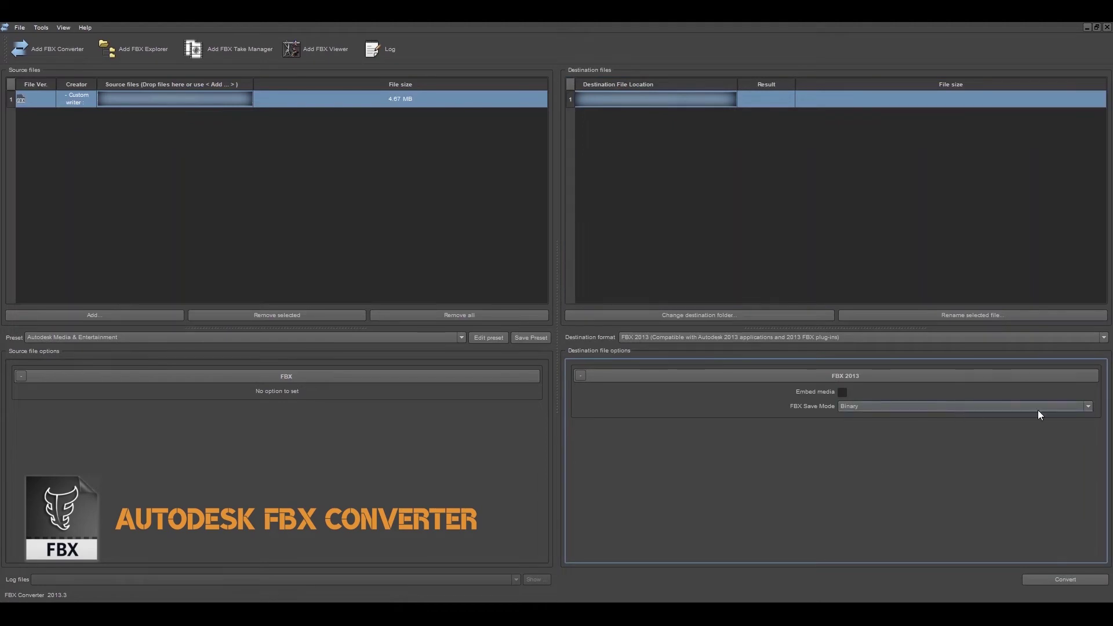
click(1054, 580)
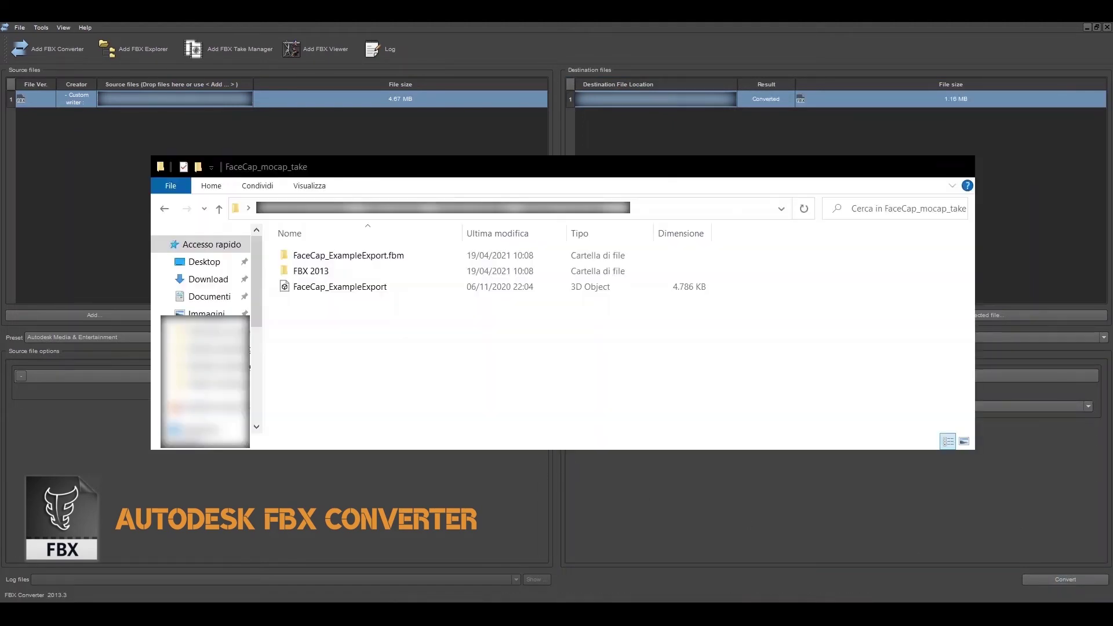
double_click(332, 273)
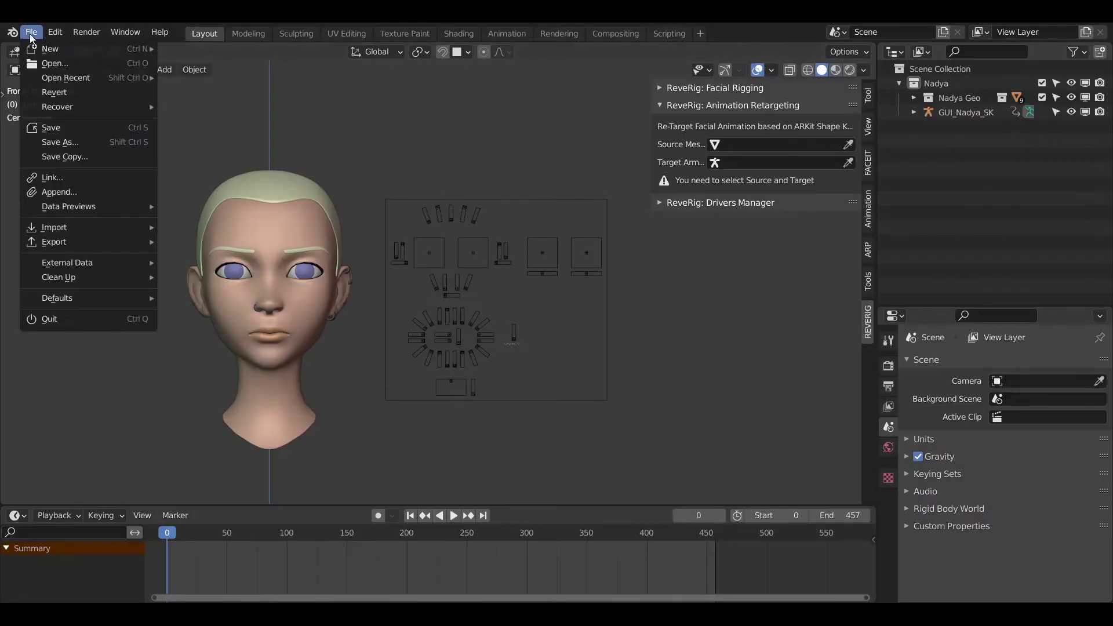
Import FaceCap_ExampleExport_Binary.fbx into the scene as an FBX file.
mouse_move(72, 233)
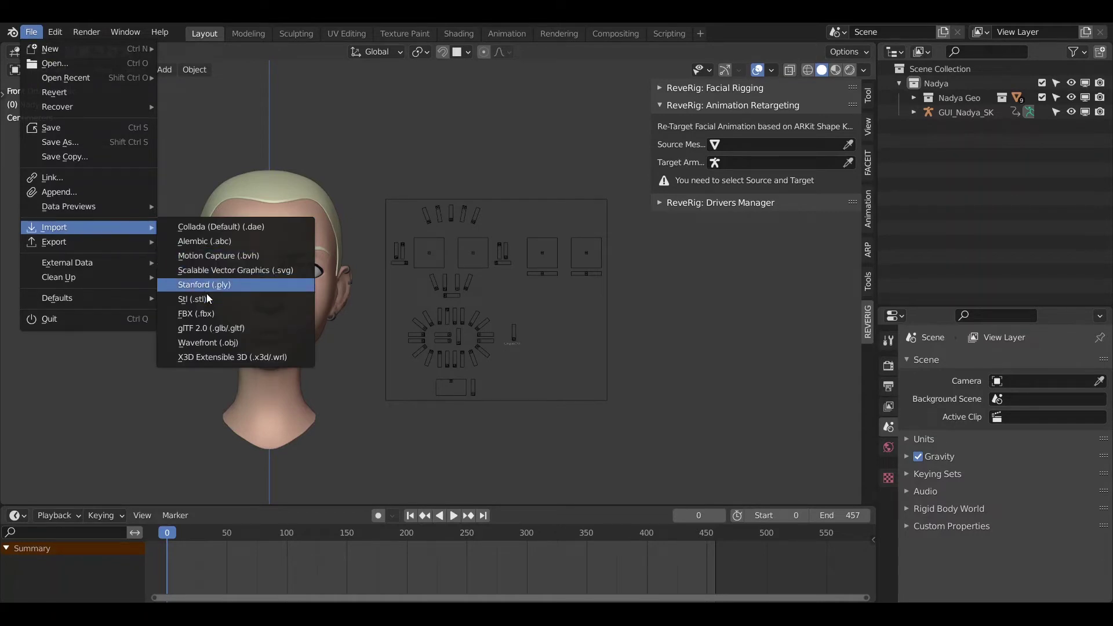
click(215, 313)
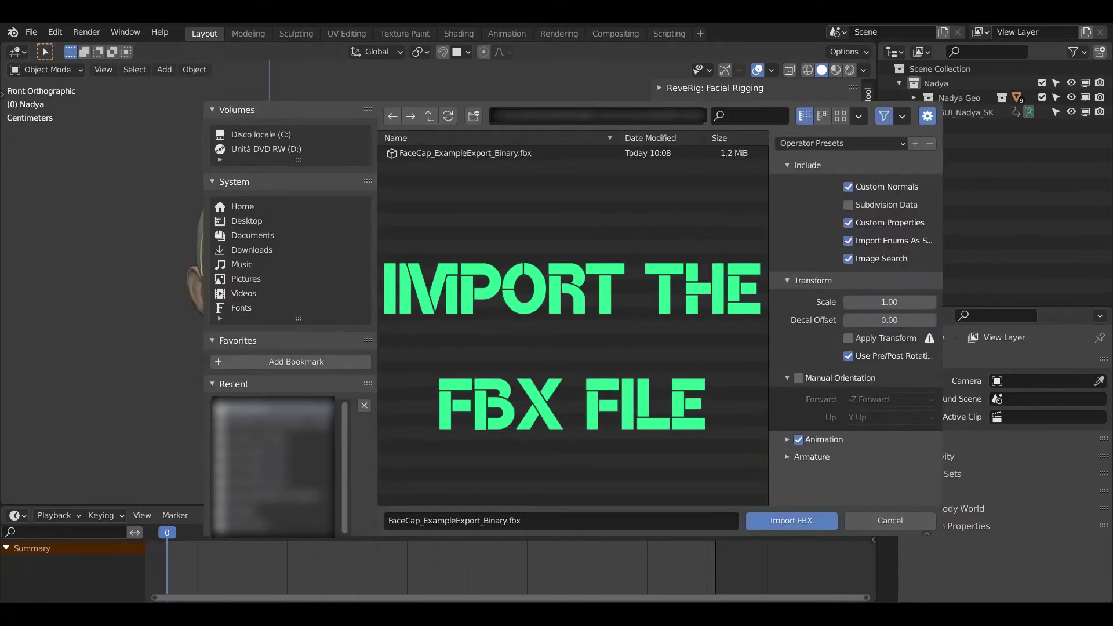
click(432, 154)
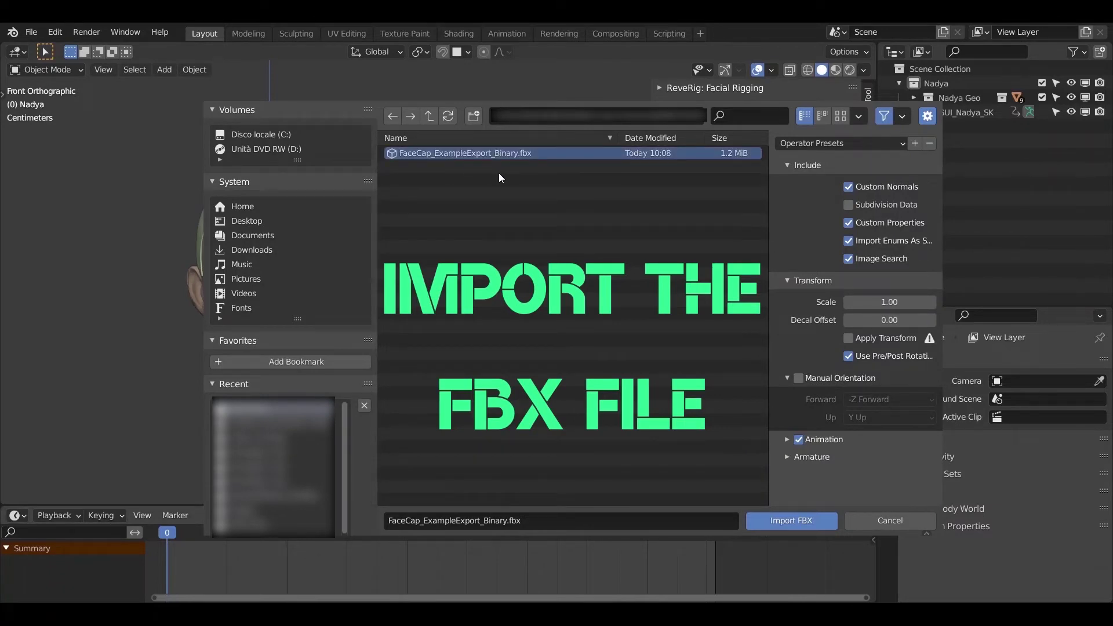
click(764, 523)
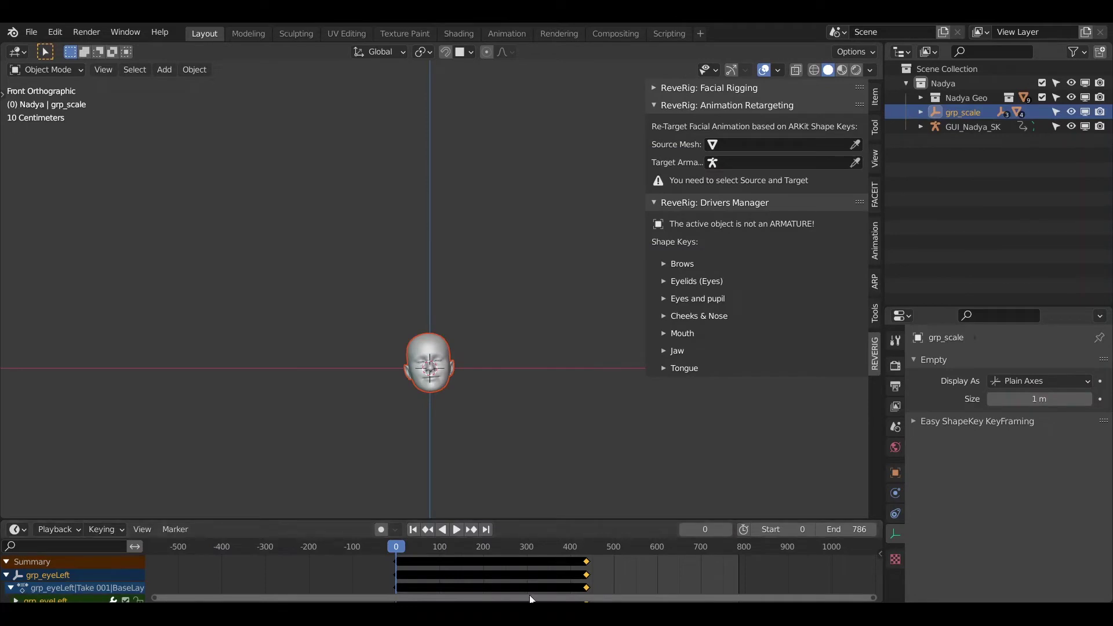
Move the imported grp_scale head to sit beside Nadya's head.
key(g)
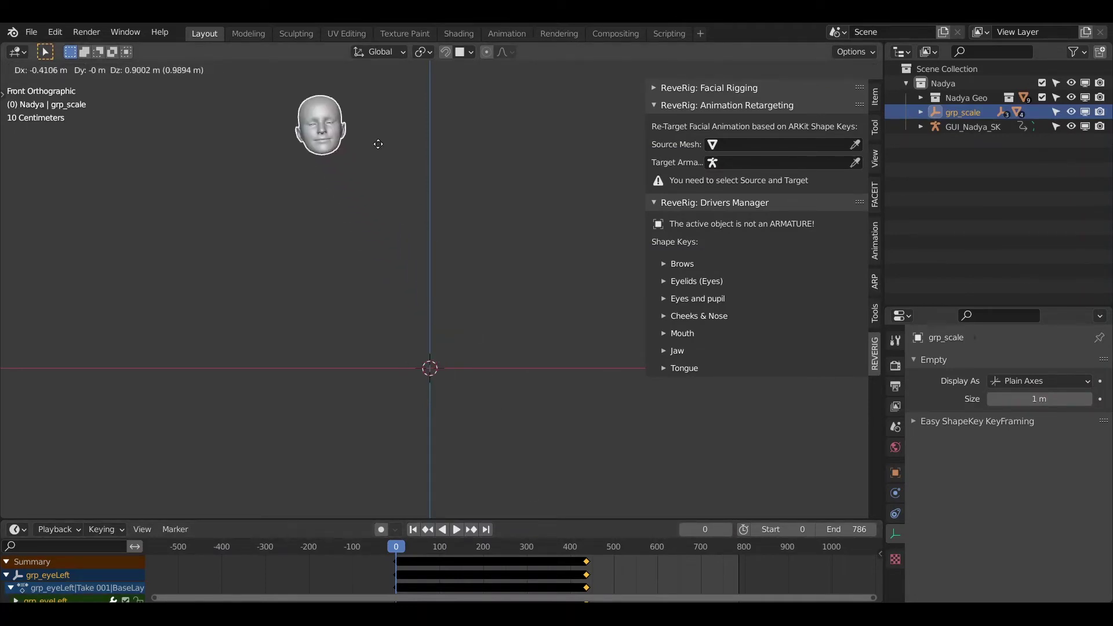
click(439, 450)
key(g)
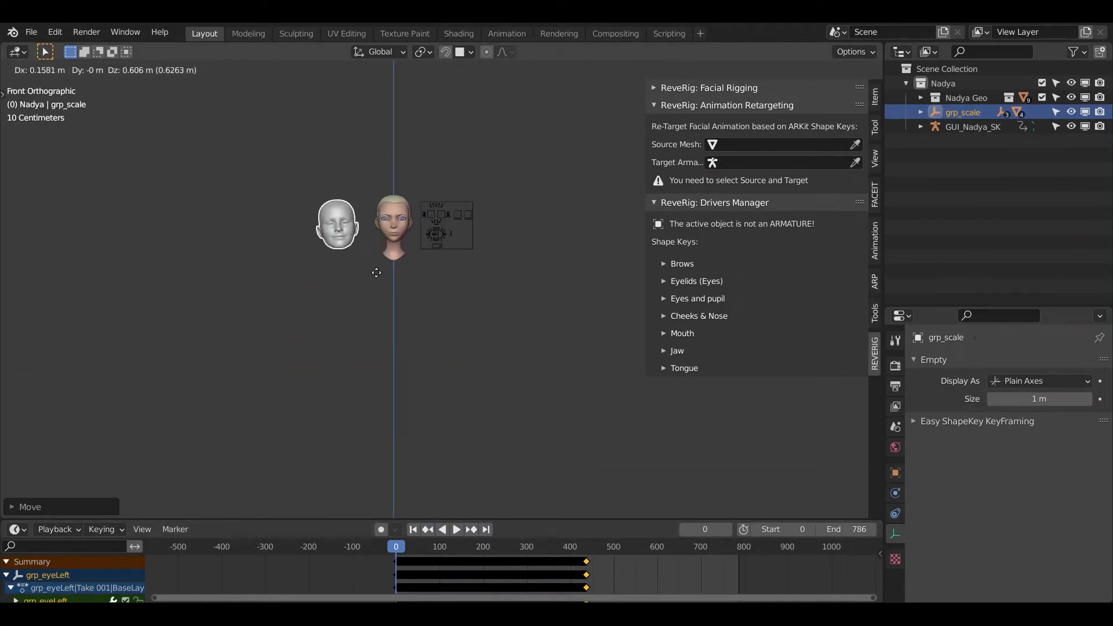
click(373, 271)
scroll(377, 281, up, 2)
scroll(377, 281, up, 5)
scroll(348, 336, down, 2)
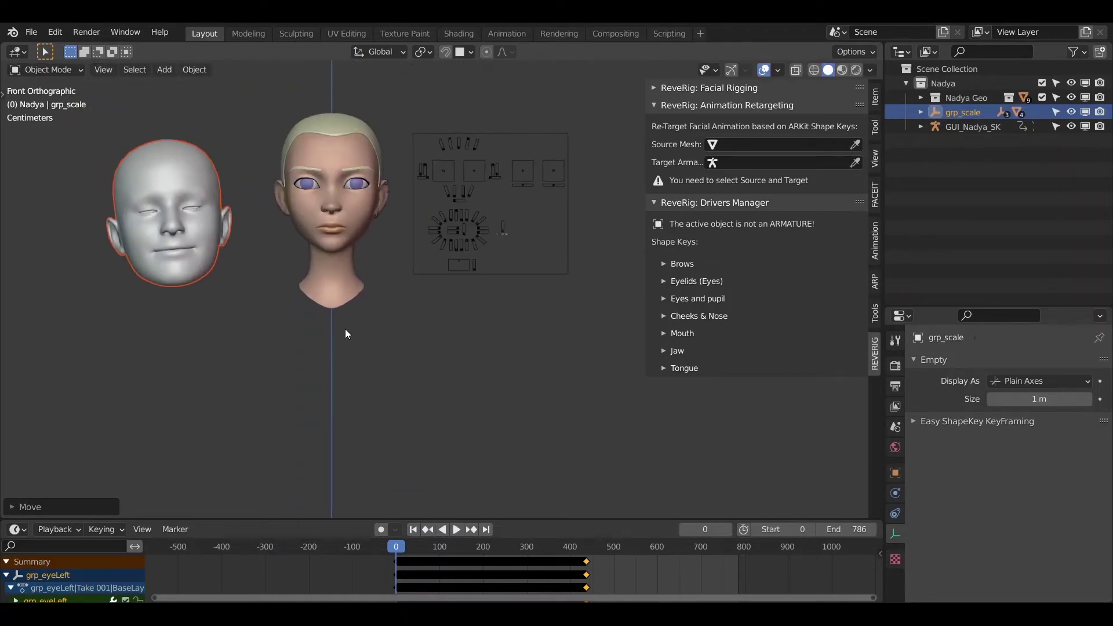
Scrub the timeline to play the capture, then select the grey head mesh to view its shape keys.
drag(394, 551, 396, 585)
click(491, 573)
click(177, 214)
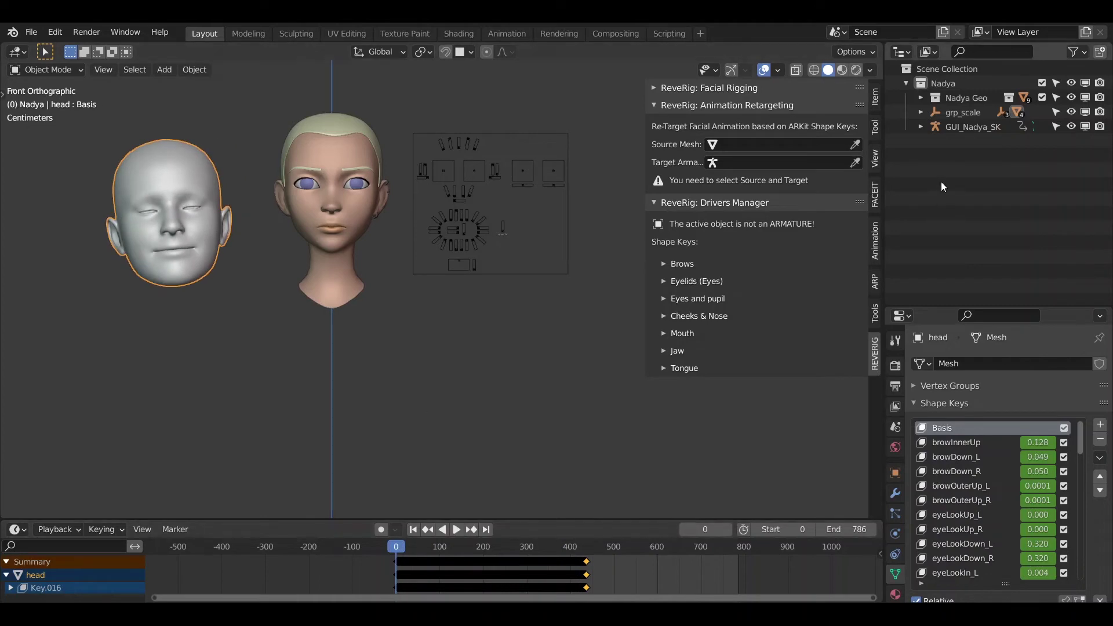
Mute grp_transform's location, rotation and scale channels and play to confirm the head stays still.
click(921, 112)
click(980, 126)
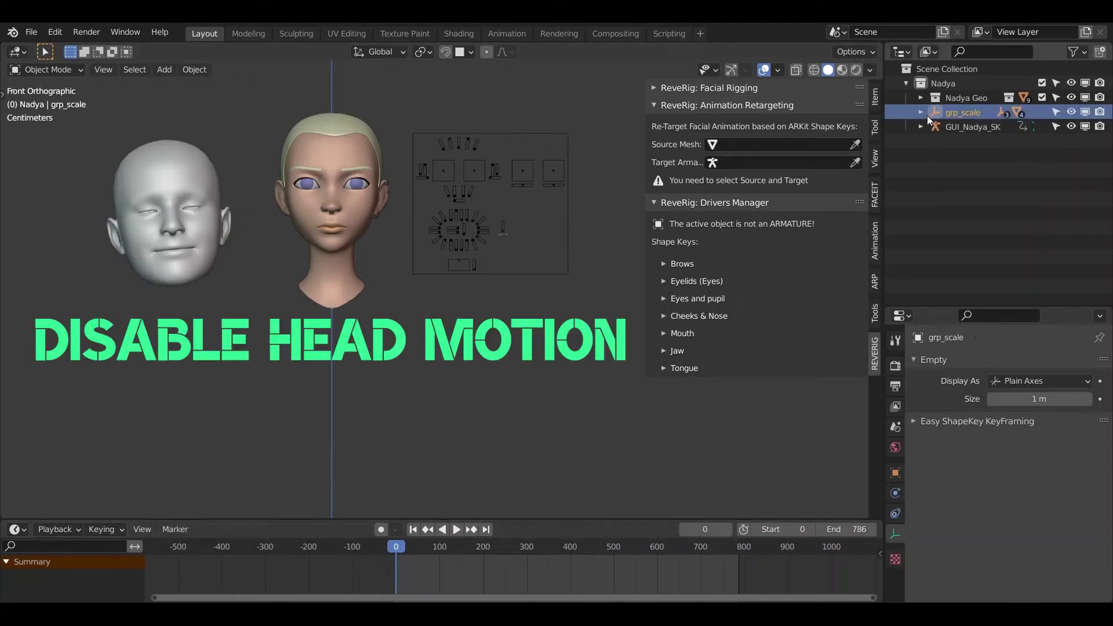
click(934, 126)
drag(329, 511, 313, 380)
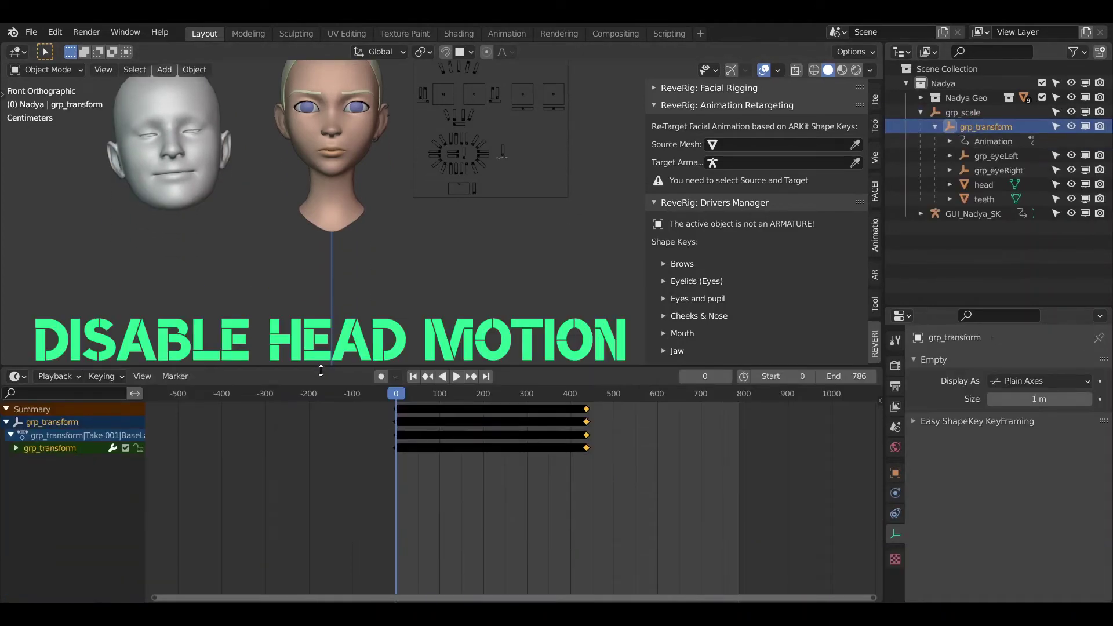
click(16, 462)
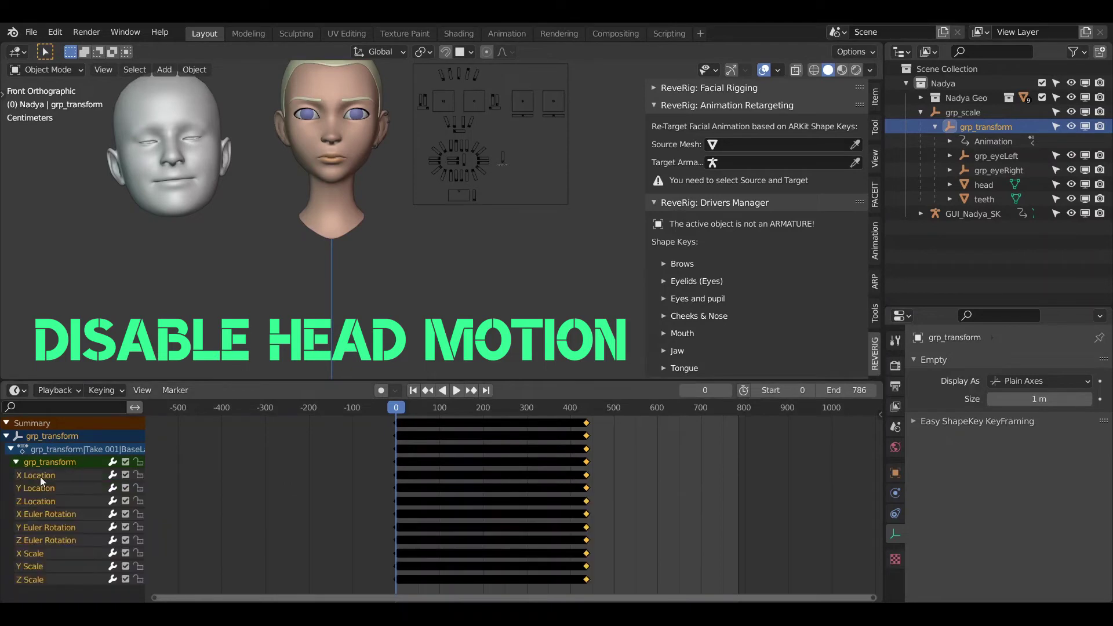
click(126, 462)
key(space)
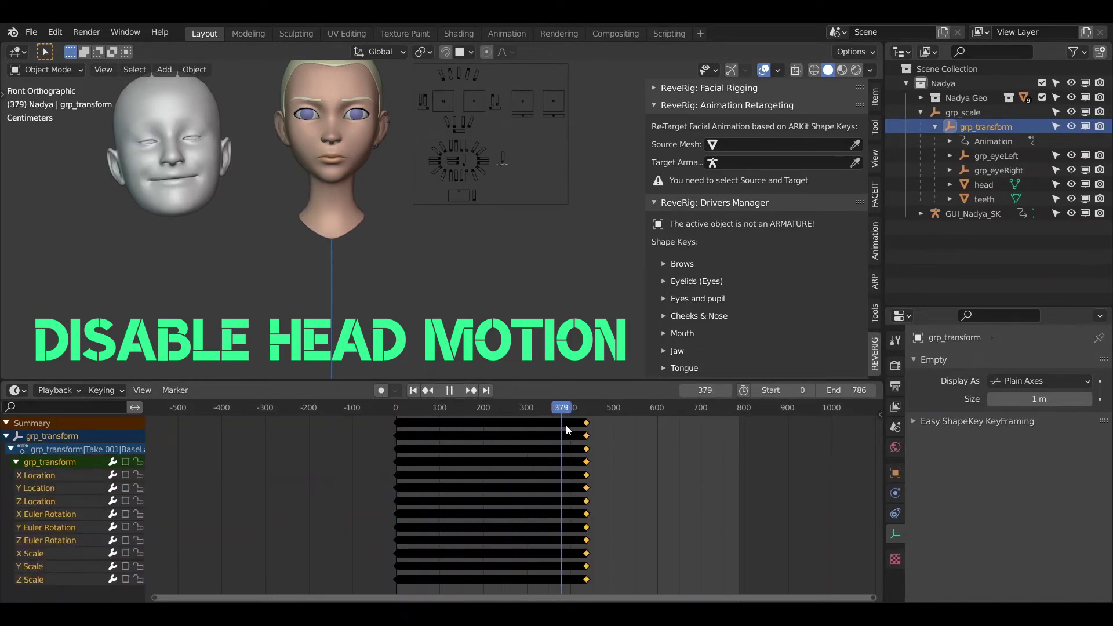
key(Escape)
Shrink the Dope Sheet, collapse the Drivers Manager, widen the ReveRig panel and recentre both heads.
drag(519, 378, 519, 522)
click(661, 202)
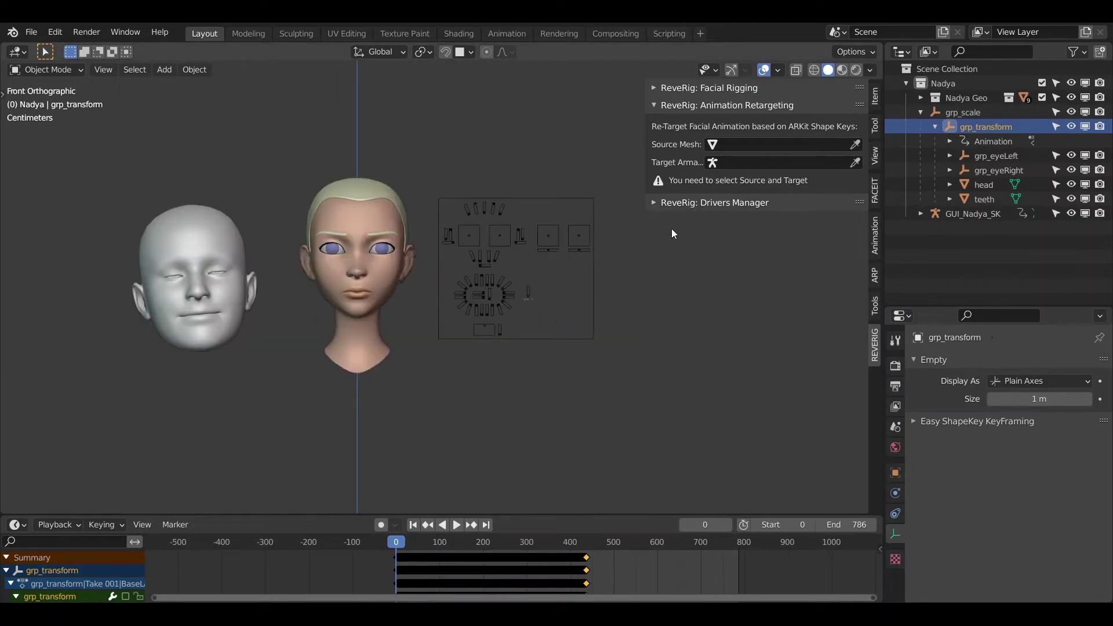
drag(645, 157, 579, 157)
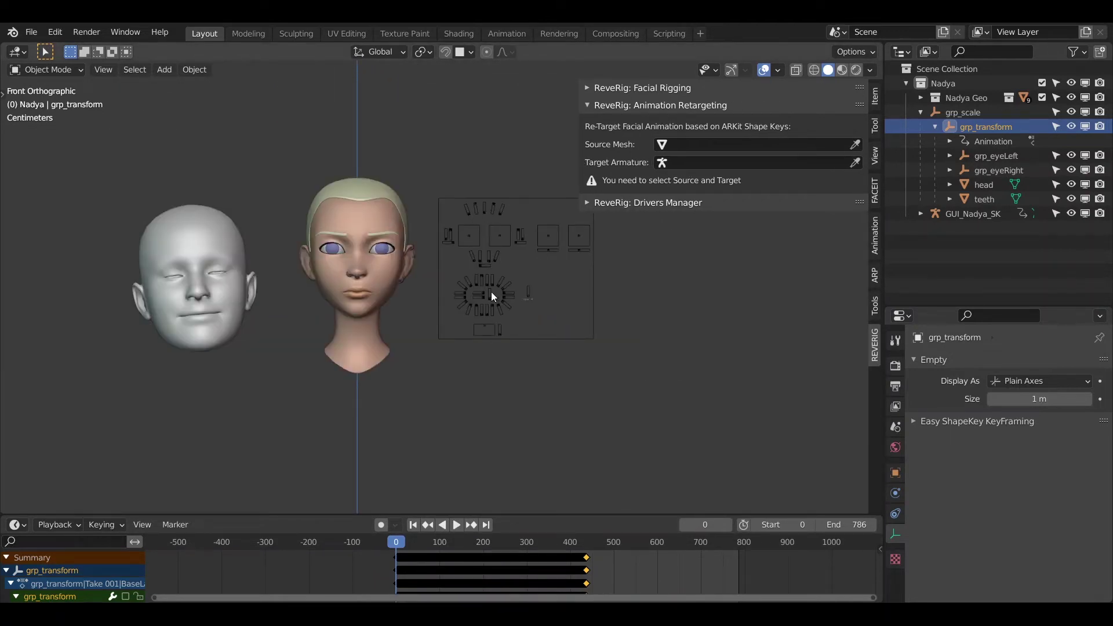
shift+middle_drag(492, 291, 447, 319)
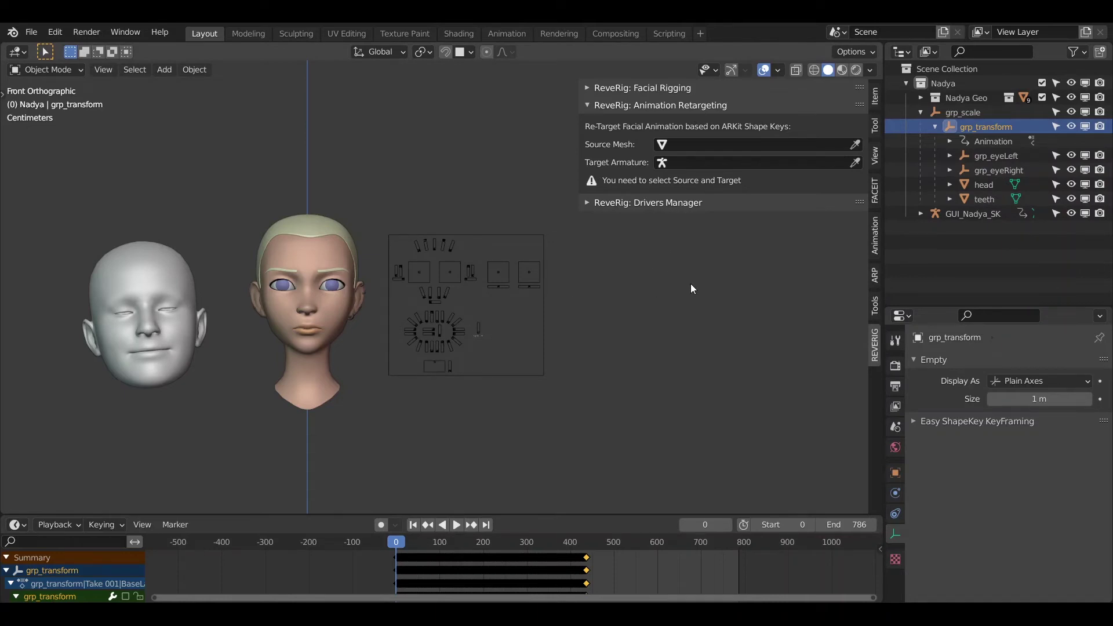
Select the imported head mesh and check its shape keys use ARKit names like browInnerUp and eyeBlinkLeft.
click(984, 185)
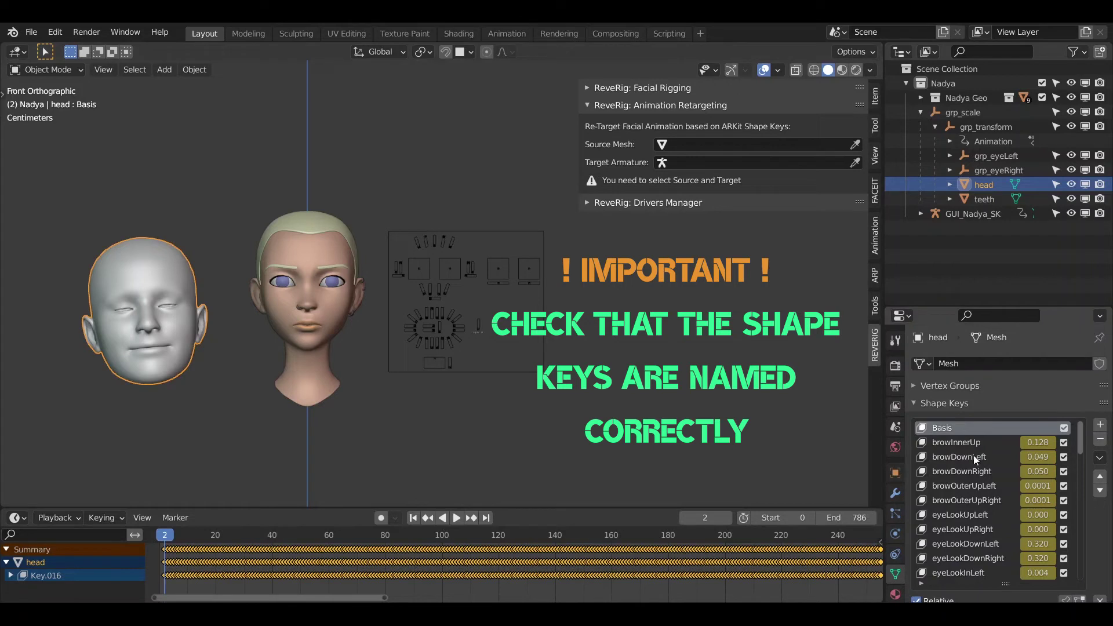
scroll(997, 481, down, 10)
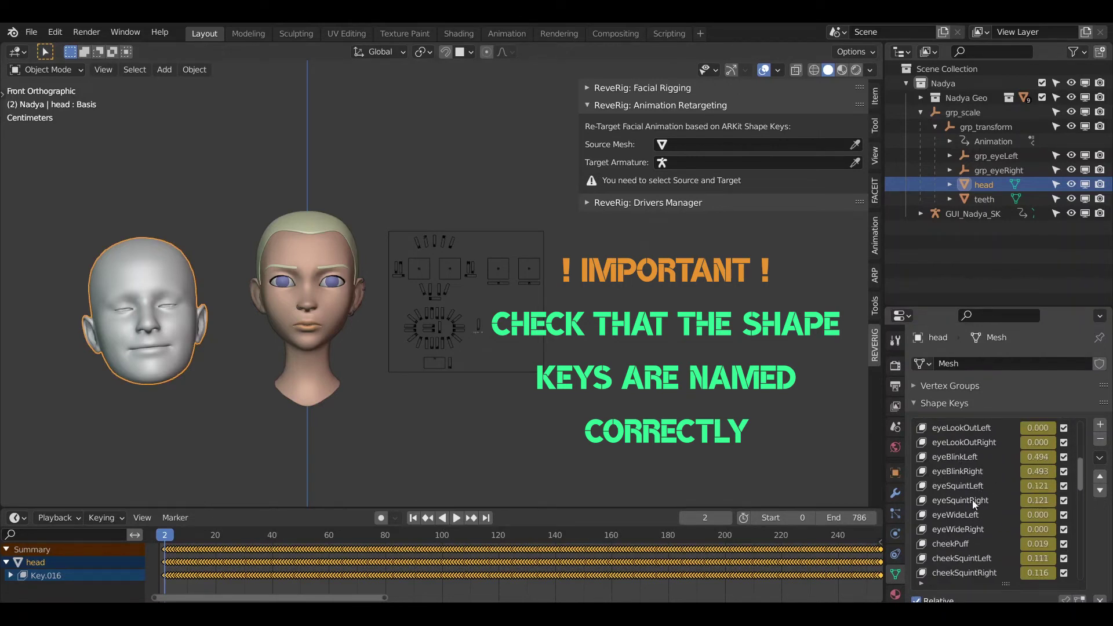
scroll(974, 471, down, 10)
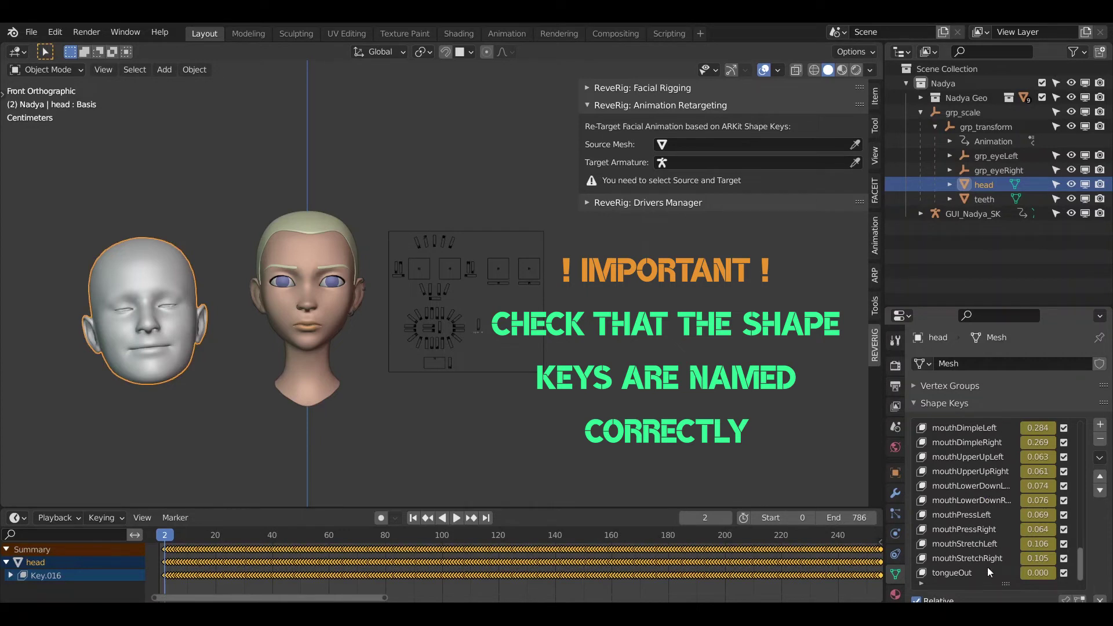
scroll(972, 487, up, 10)
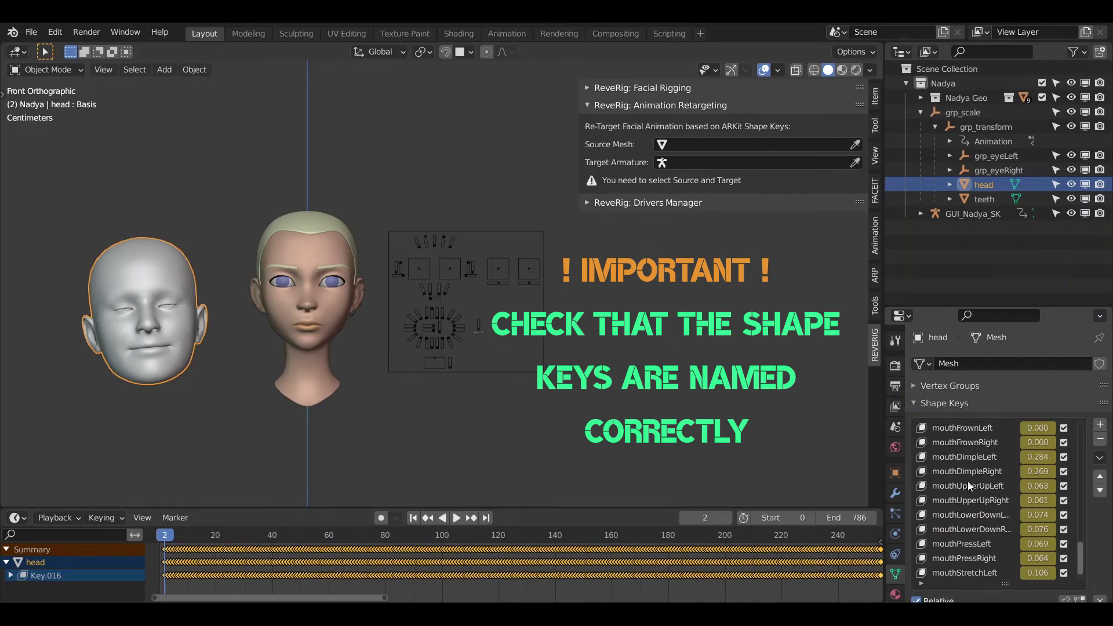
scroll(969, 505, up, 5)
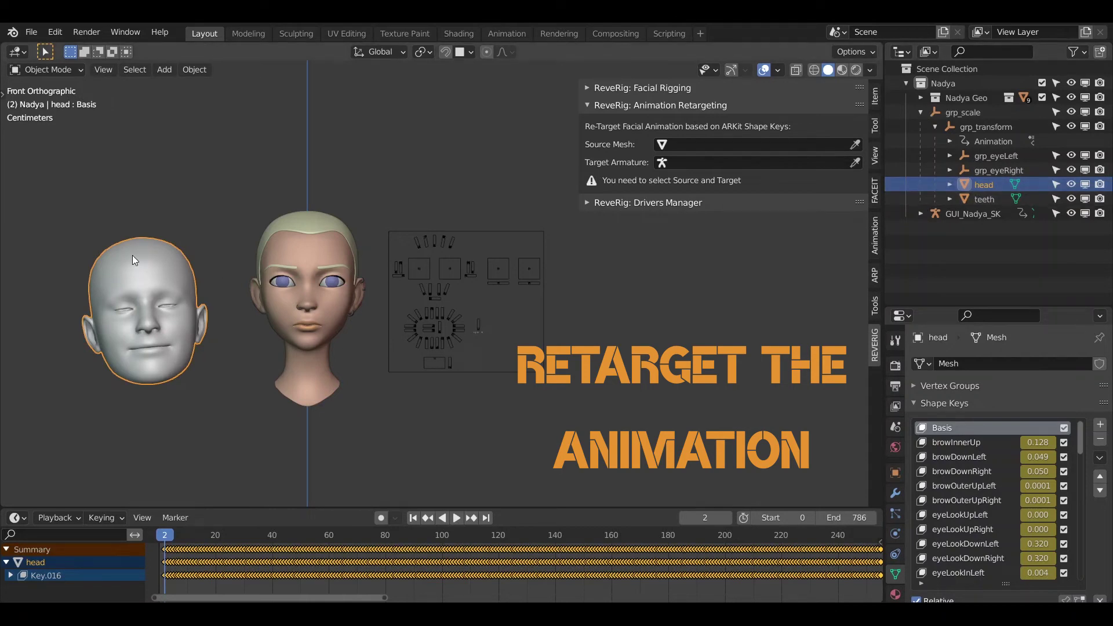
Set head as Source Mesh and GUI_Nadya_SK as Target Armature in Animation Retargeting.
click(451, 238)
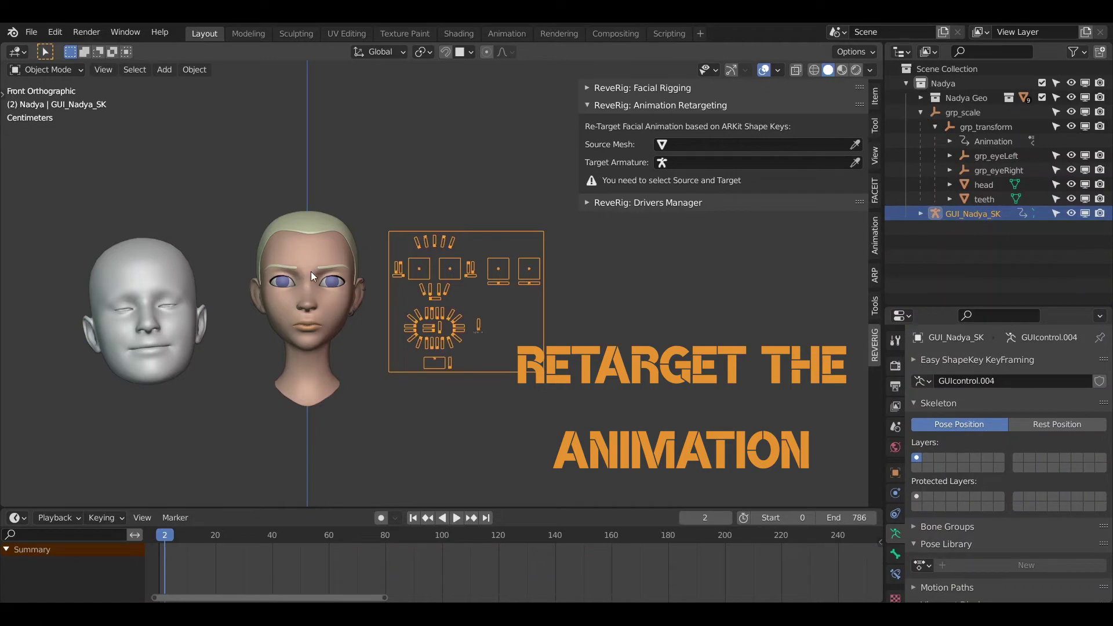
click(855, 144)
click(152, 262)
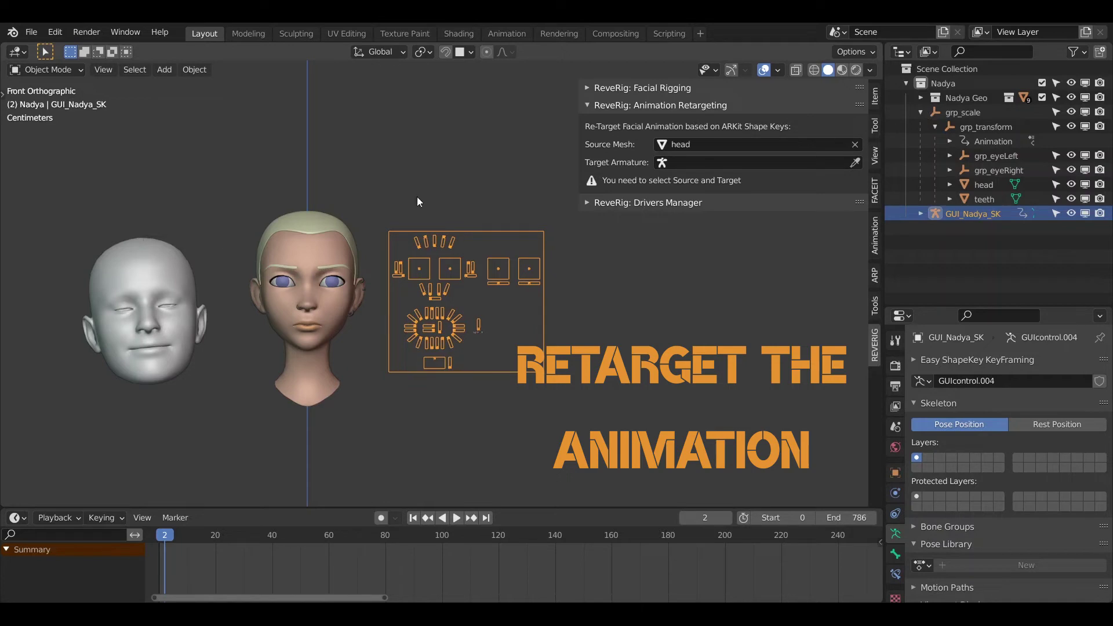
click(856, 162)
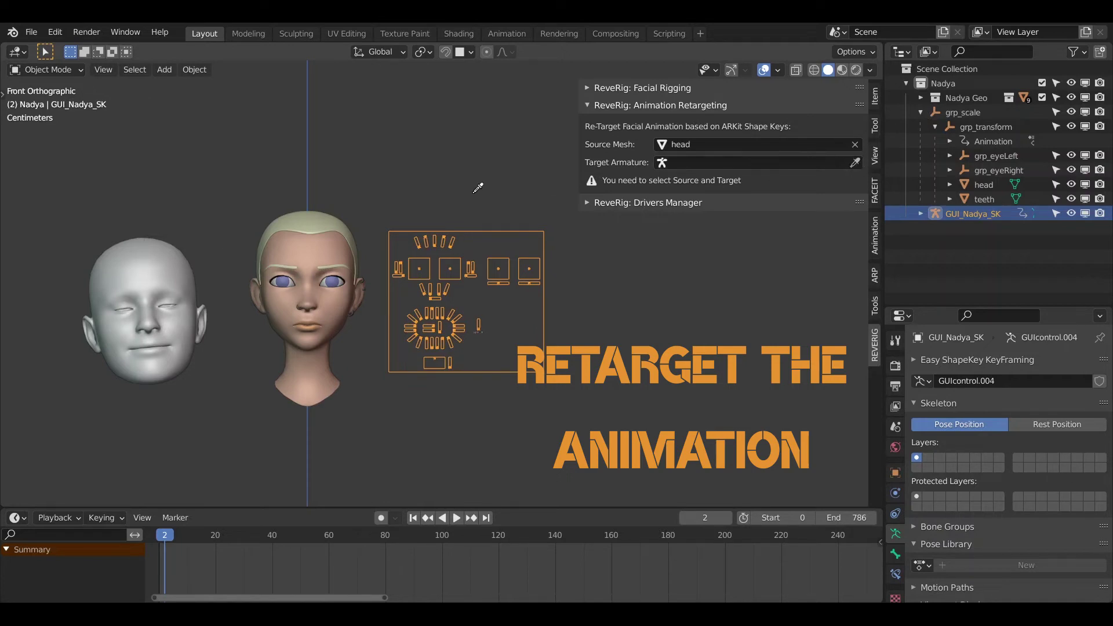
click(451, 237)
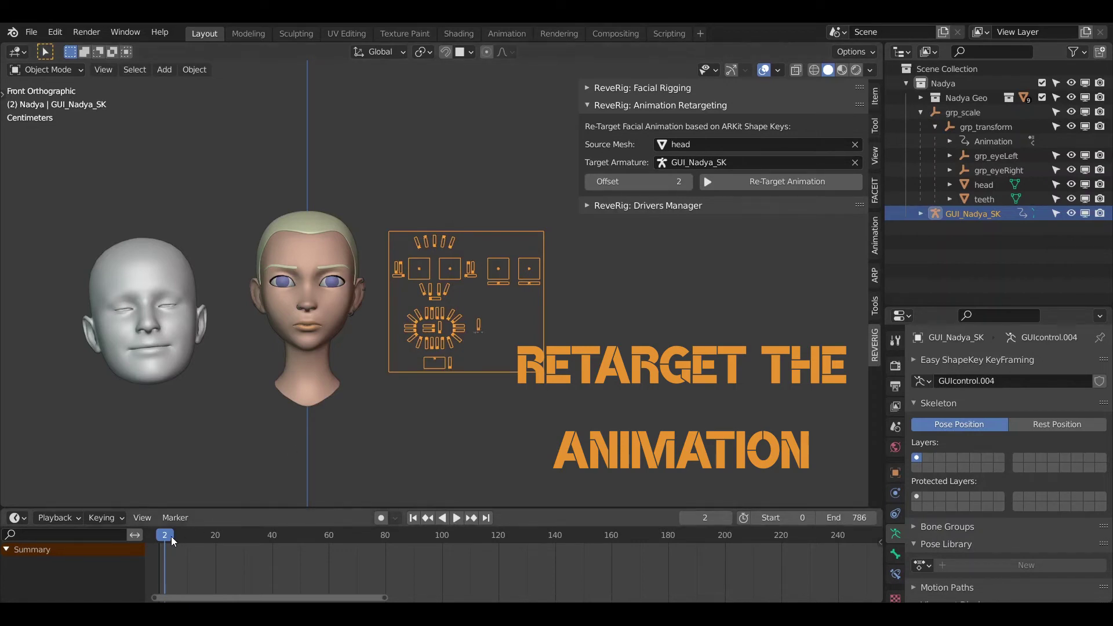
Scrub and play the head animation from frame 1, then make GUI_Nadya_SK the active object.
drag(159, 540, 175, 537)
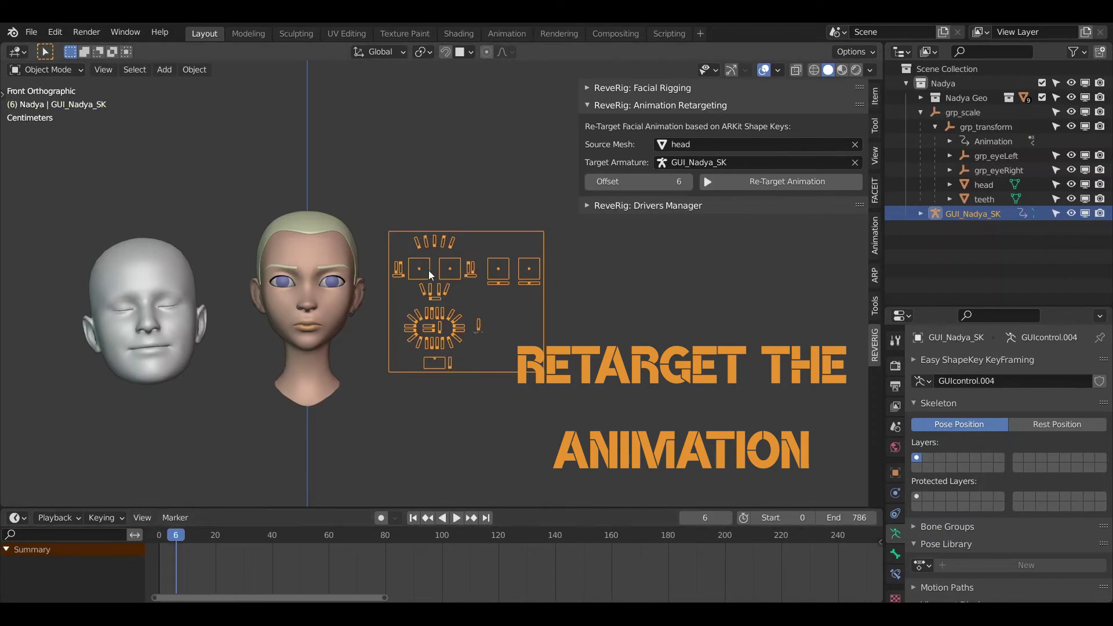
click(150, 282)
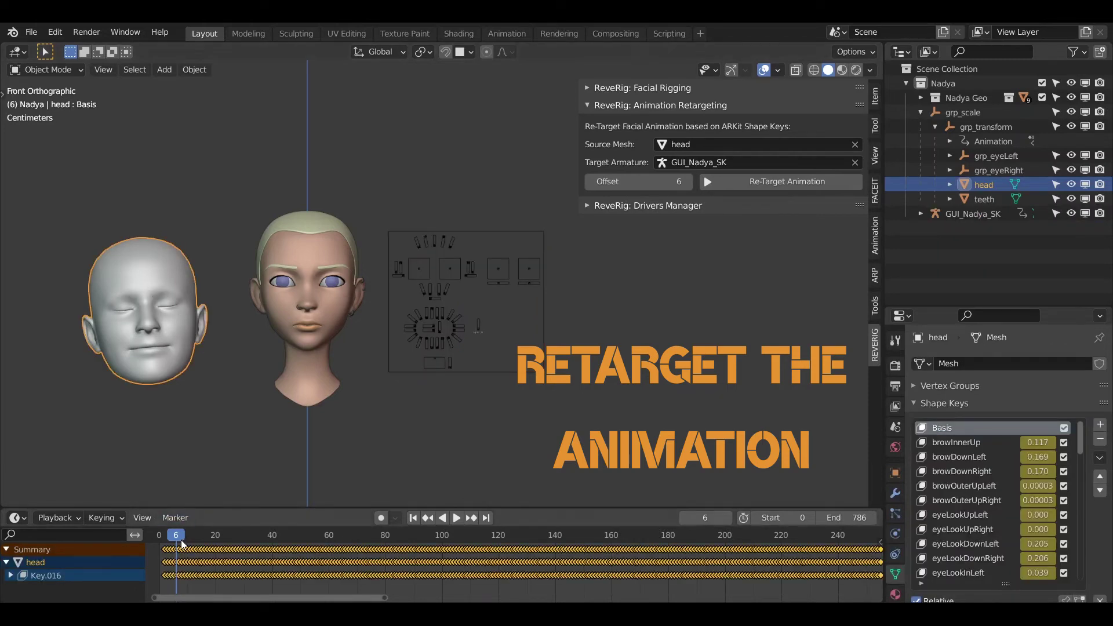
drag(181, 543, 159, 541)
key(space)
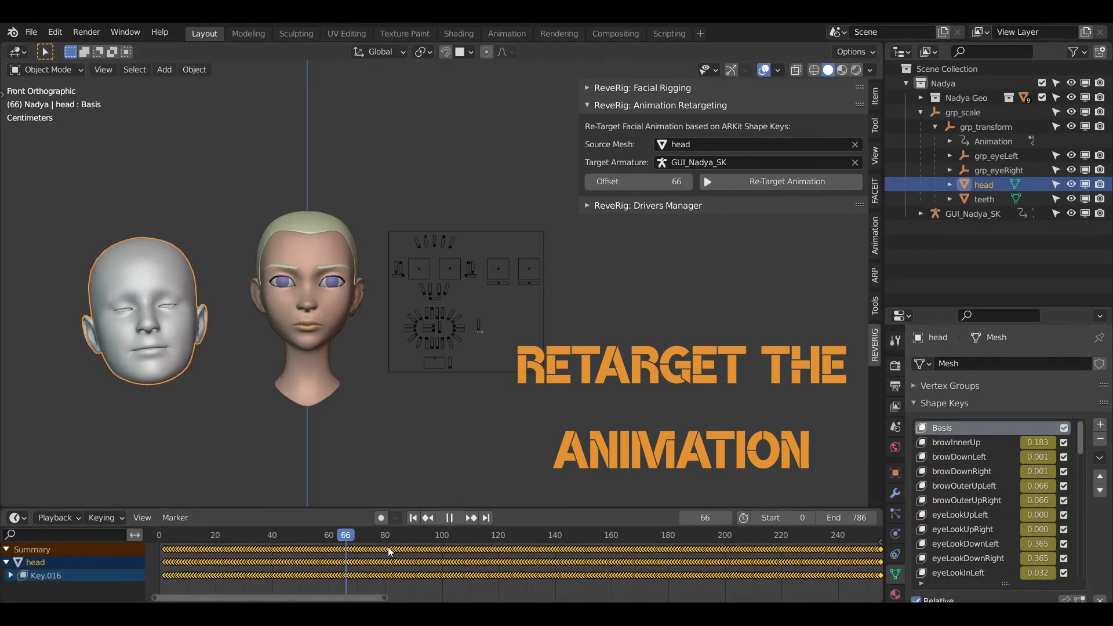
key(space)
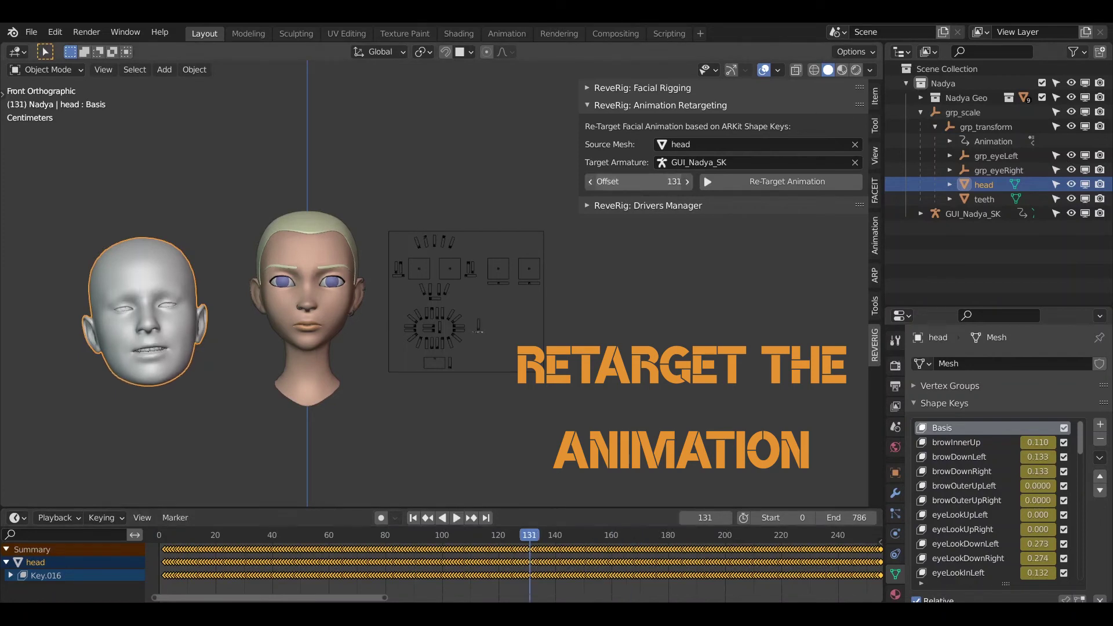
key(shift+Left)
scroll(232, 551, up, 3)
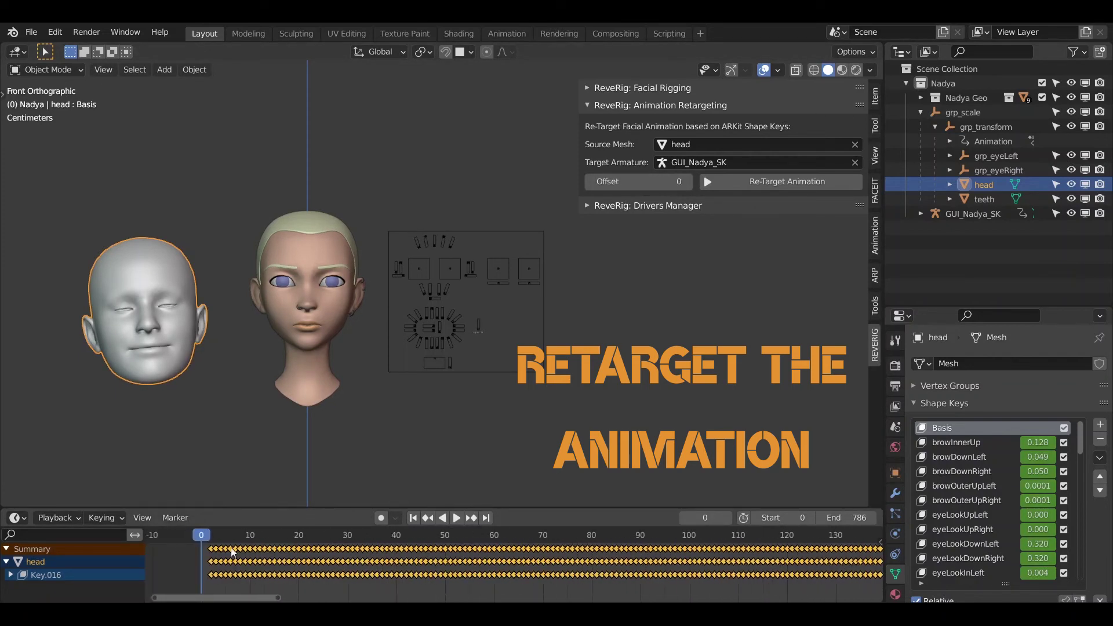
key(Right)
key(Right)
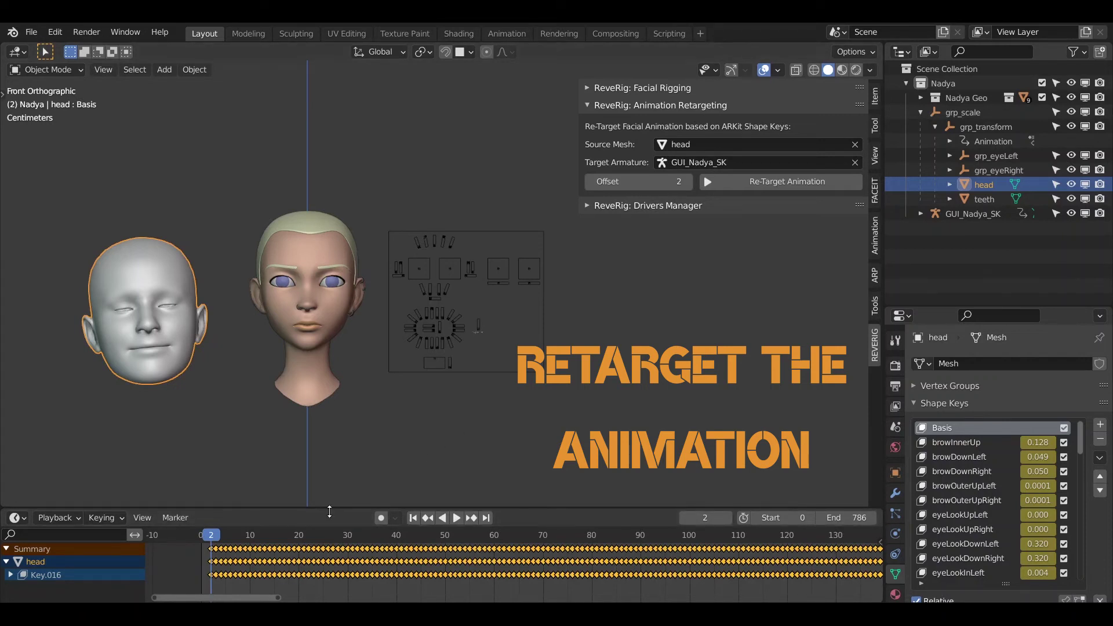
scroll(337, 582, down, 2)
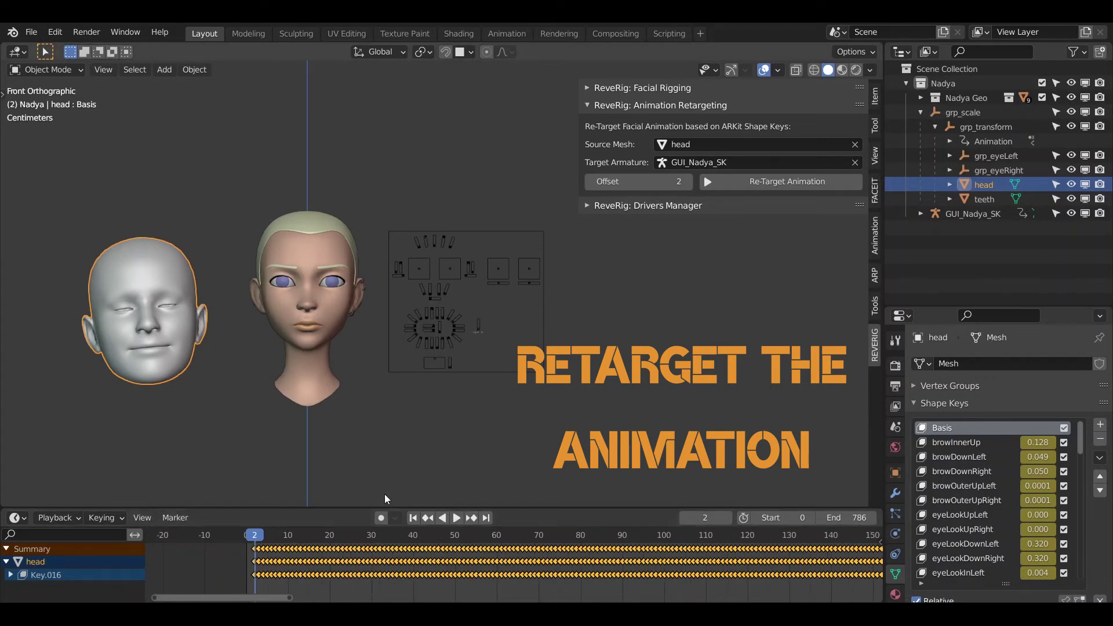
click(475, 361)
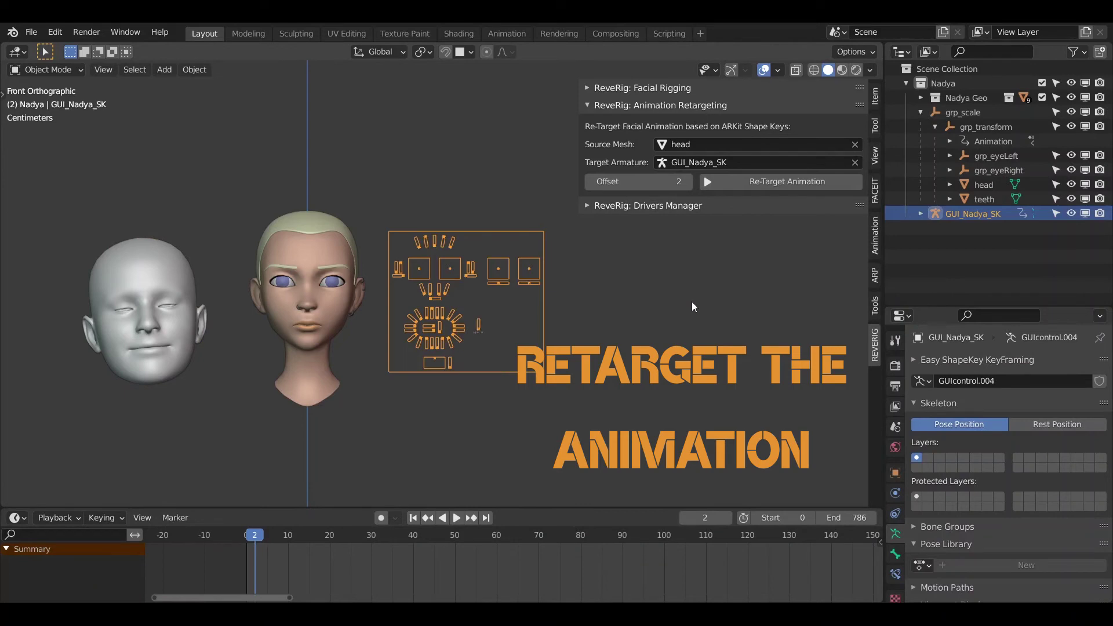
Retarget the head's ARKit animation onto GUI_Nadya_SK and zoom out the timeline.
click(746, 182)
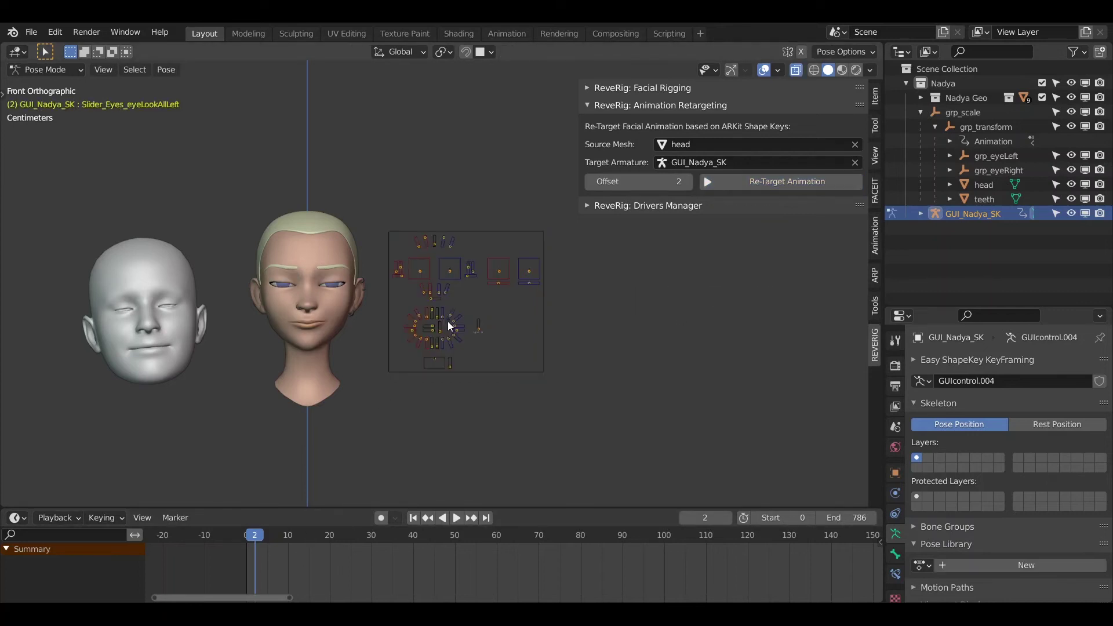
scroll(392, 584, down, 4)
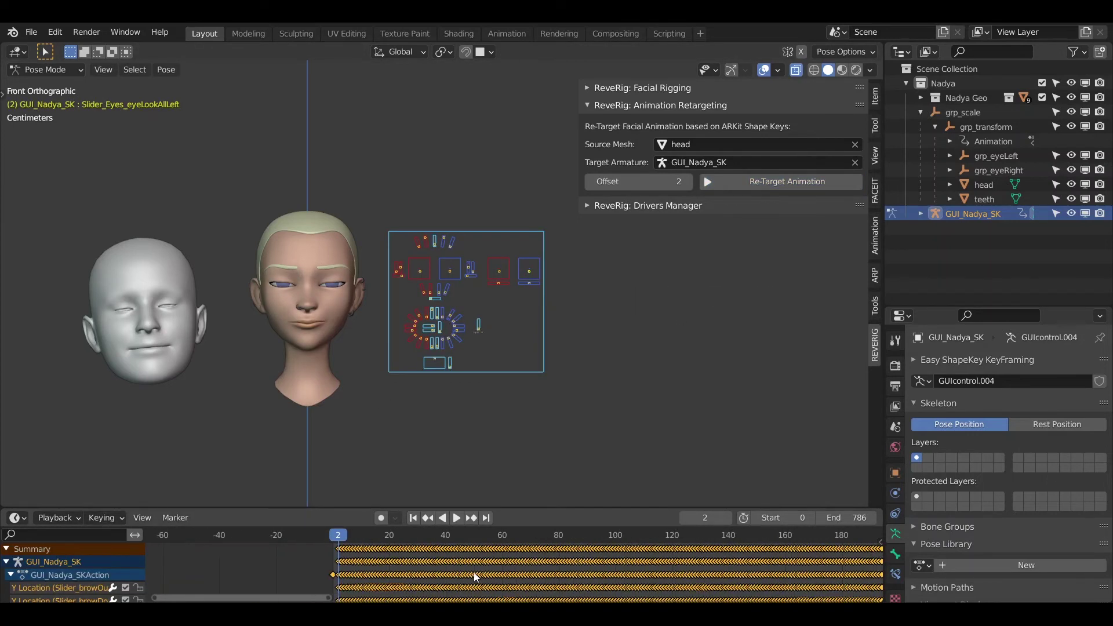
middle_drag(680, 576, 510, 562)
Play the retargeted animation to check the keyed face controls through frame 457.
key(space)
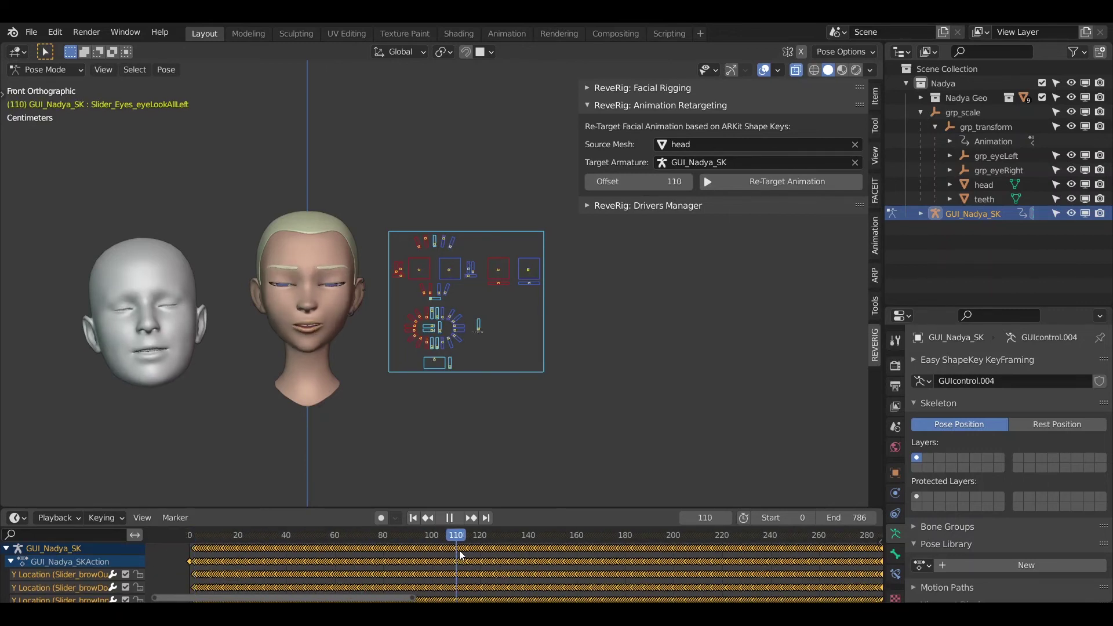
key(space)
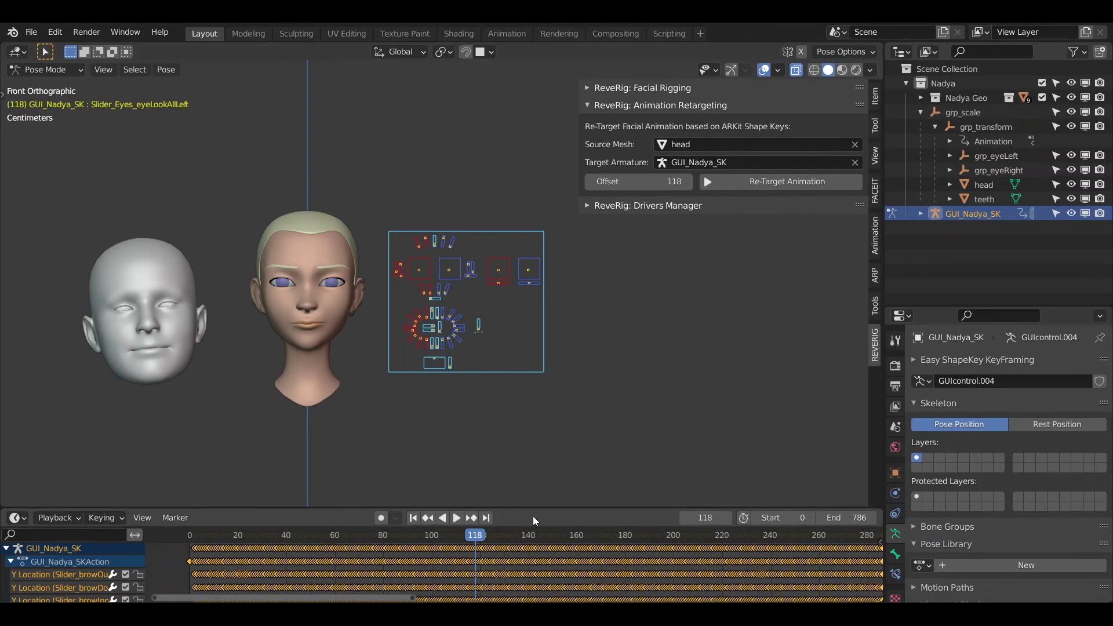
drag(412, 597, 586, 601)
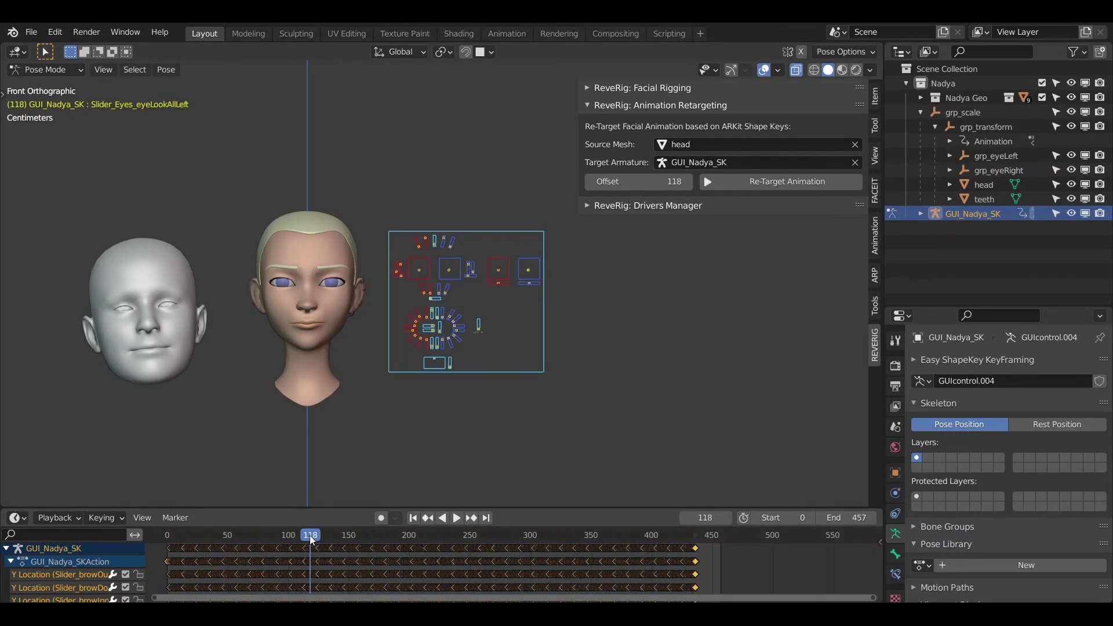
key(space)
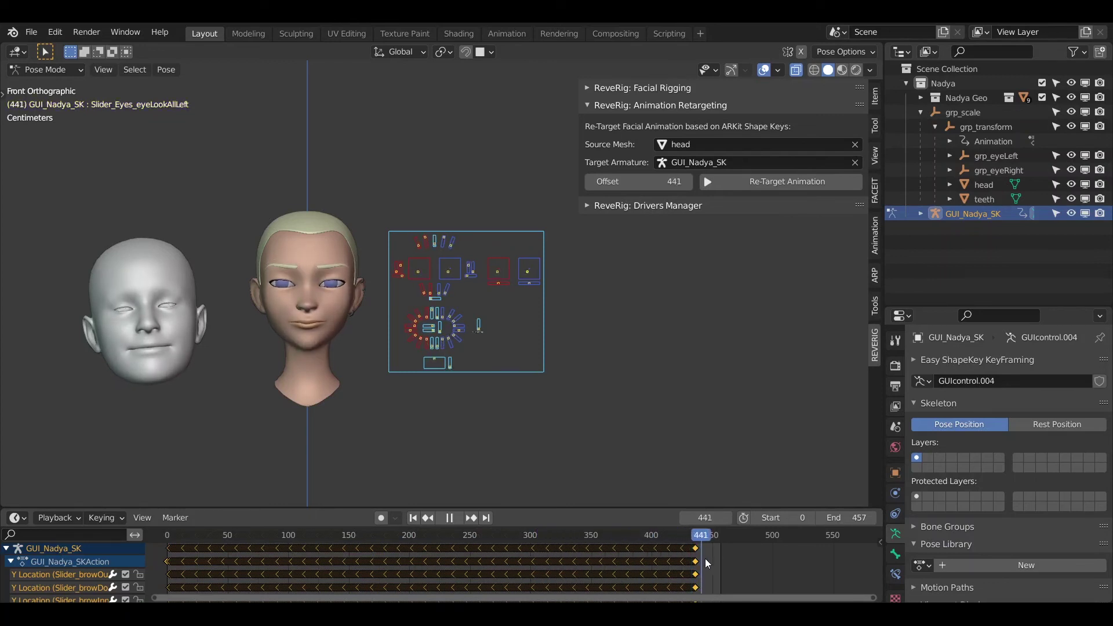
key(space)
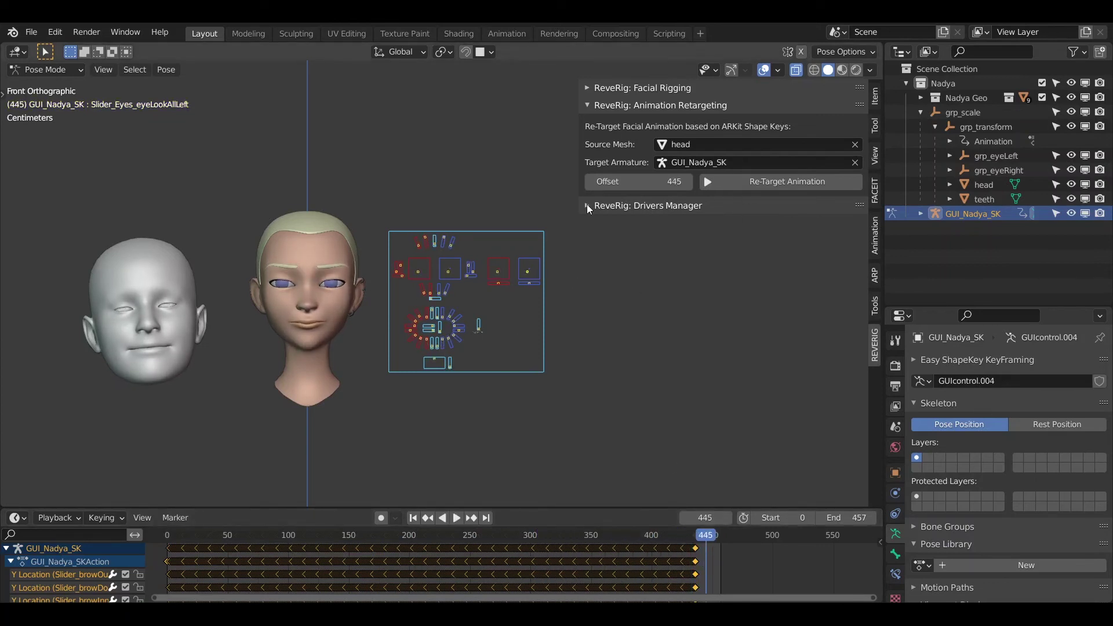
Insert a rest-position keyframe at frame 445 from the ReveRig Drivers Manager.
click(592, 108)
click(645, 123)
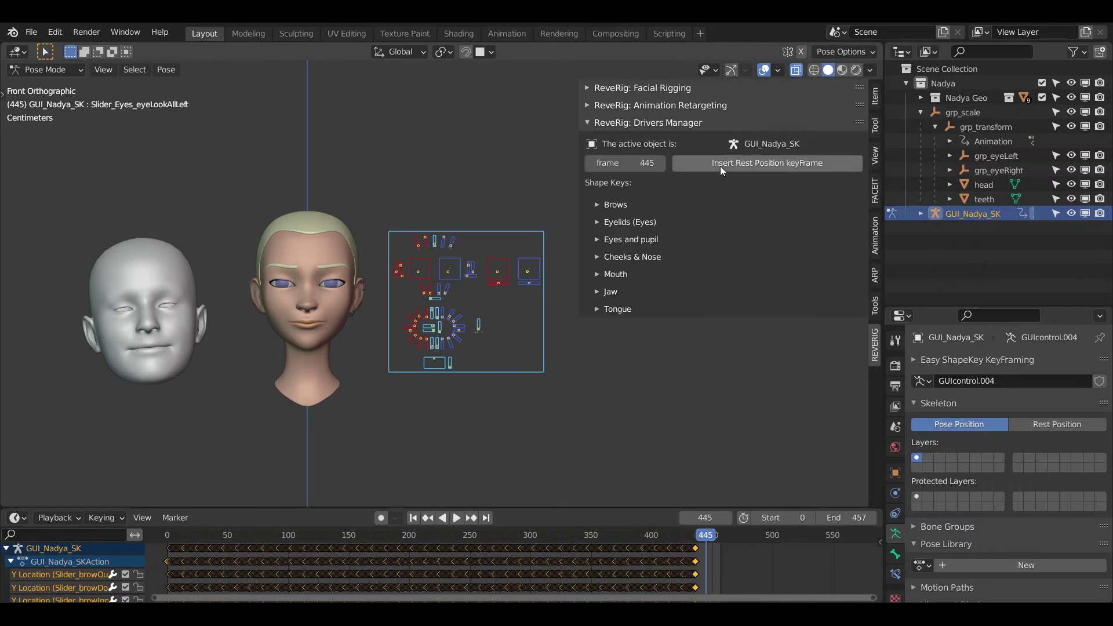
click(720, 166)
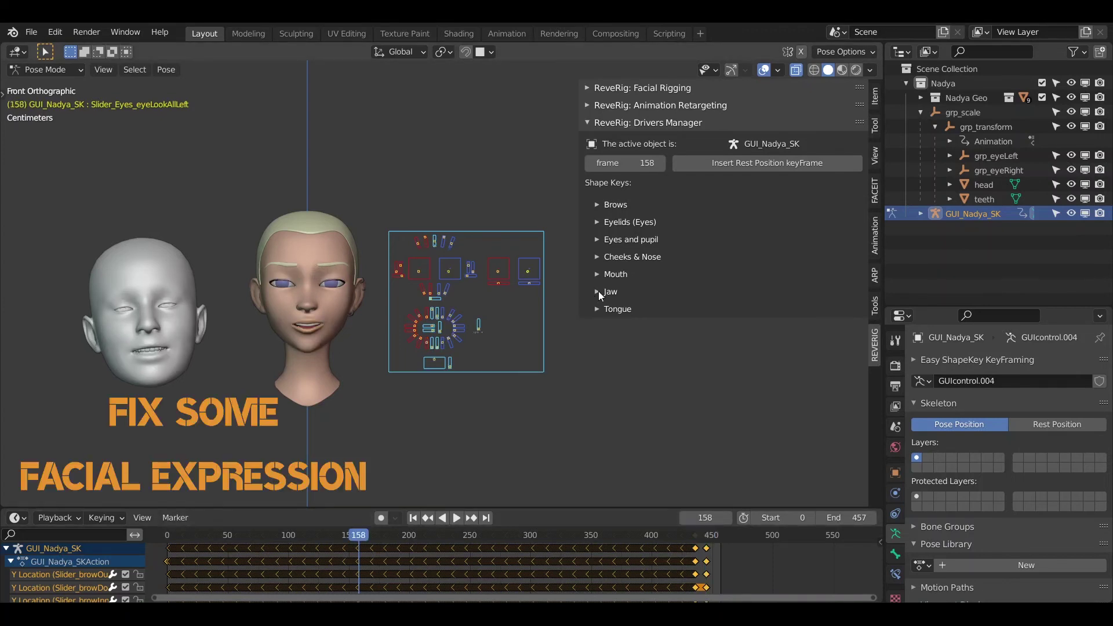
Set the Jaw amp value for jawOpen to 1.30 and scrub to check the mouth.
click(599, 292)
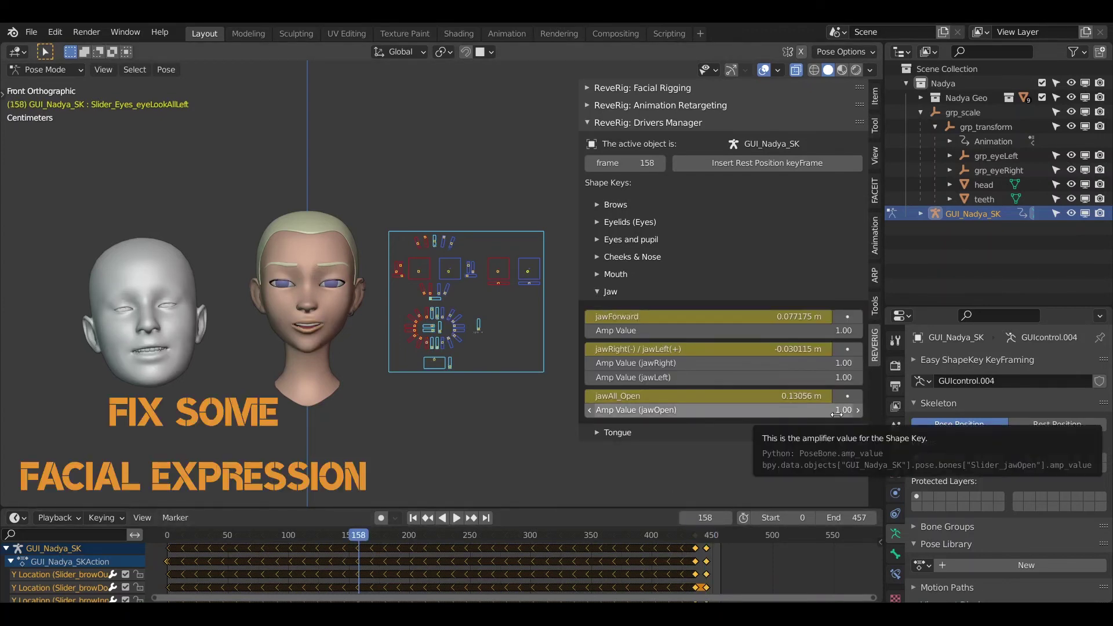
click(753, 411)
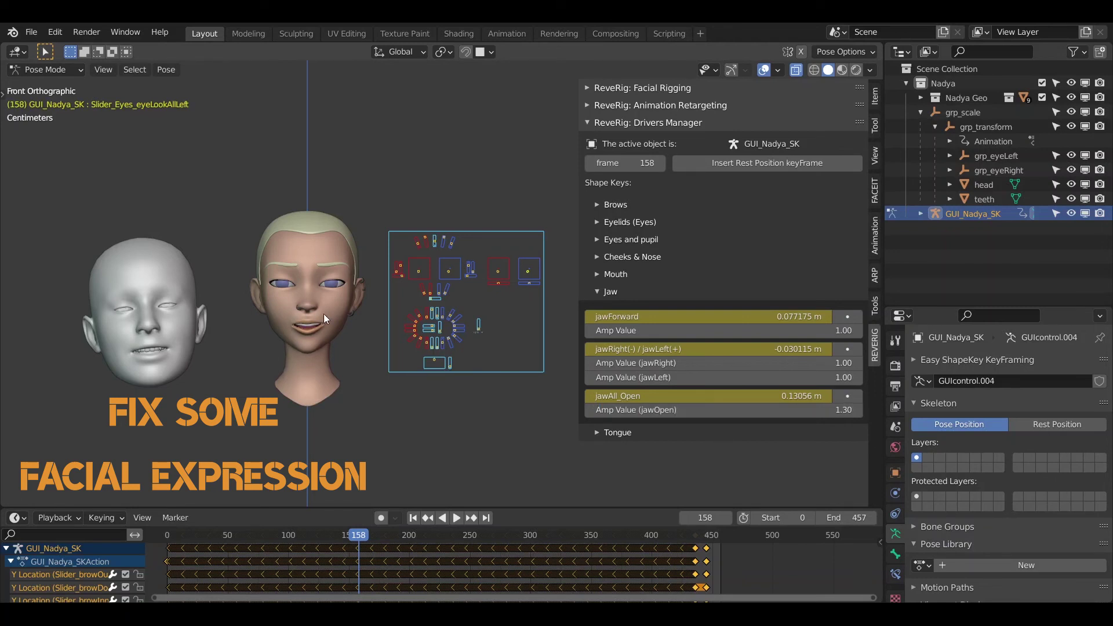
drag(354, 535, 206, 542)
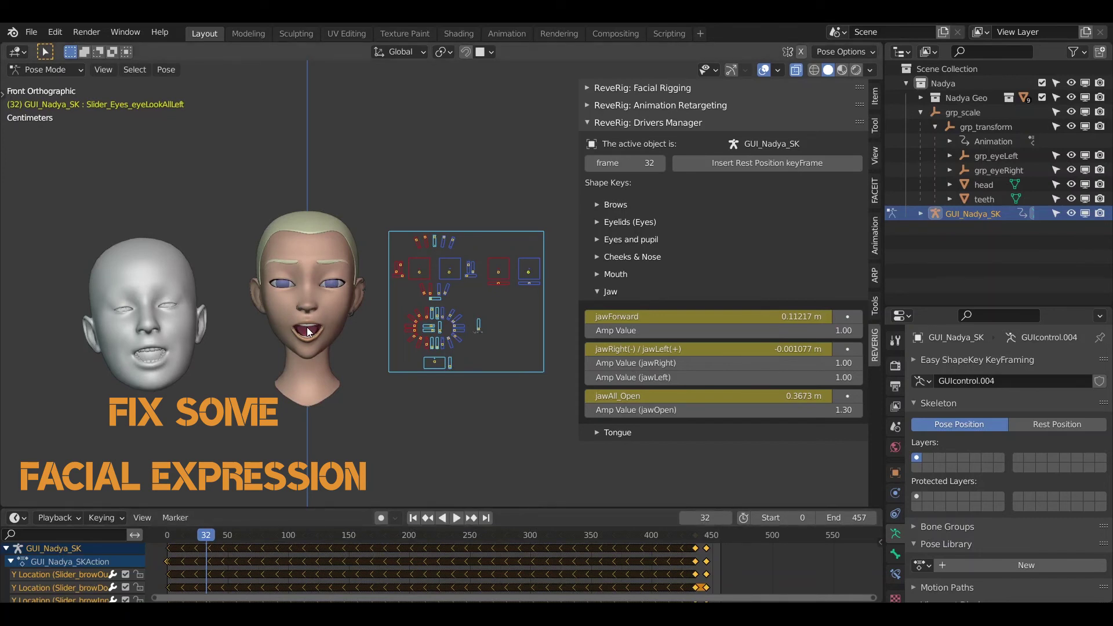
mouse_move(820, 409)
mouse_down()
mouse_move(800, 410)
mouse_move(820, 407)
mouse_up()
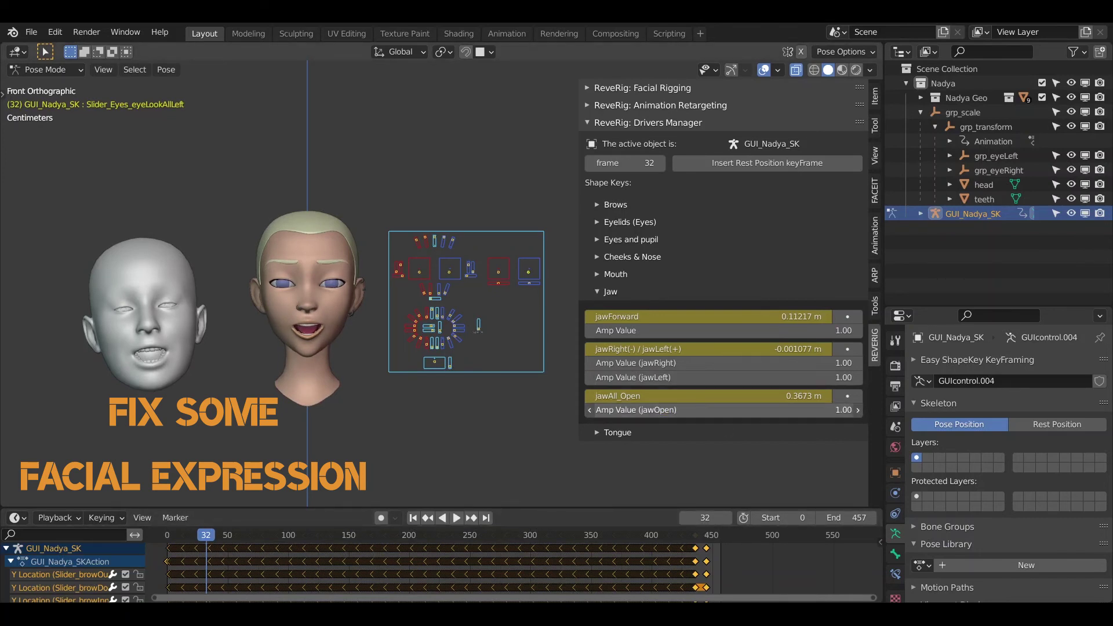
click(816, 415)
key(Return)
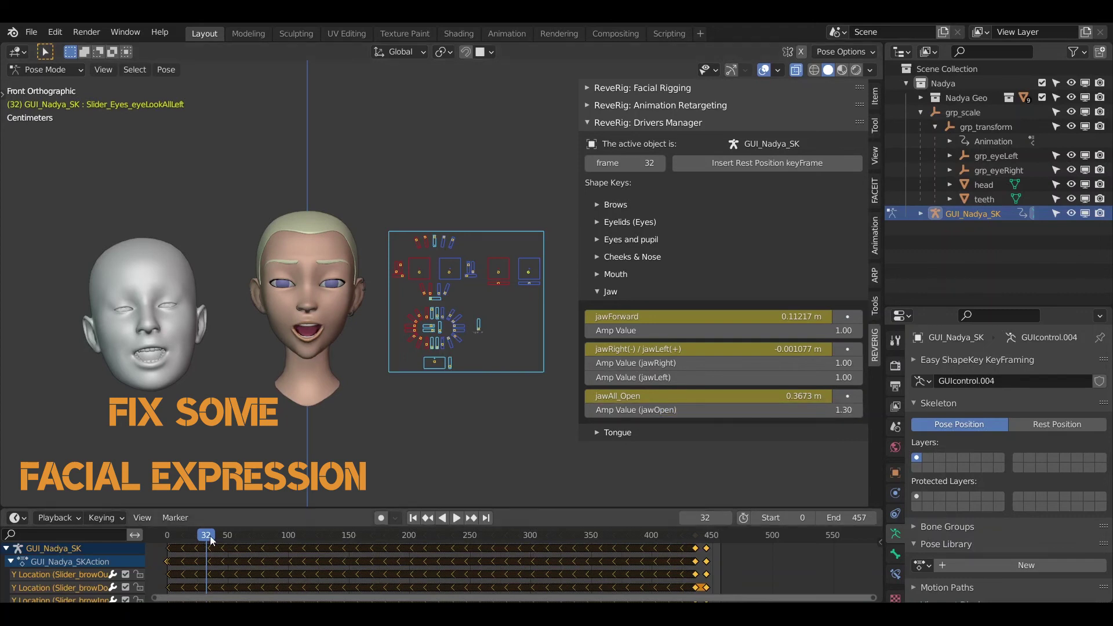
mouse_move(209, 535)
mouse_down()
mouse_move(488, 539)
mouse_move(191, 532)
mouse_move(215, 534)
mouse_up()
Set the Eyelids amp values for eyeWideLeft and eyeWideRight to 1.30.
click(610, 291)
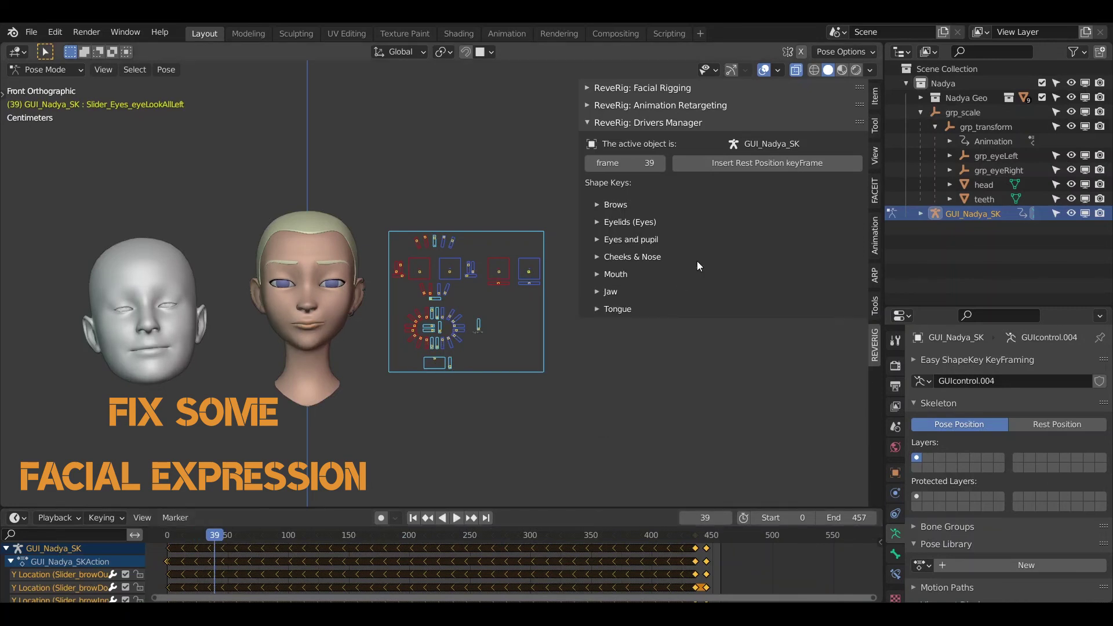
click(596, 223)
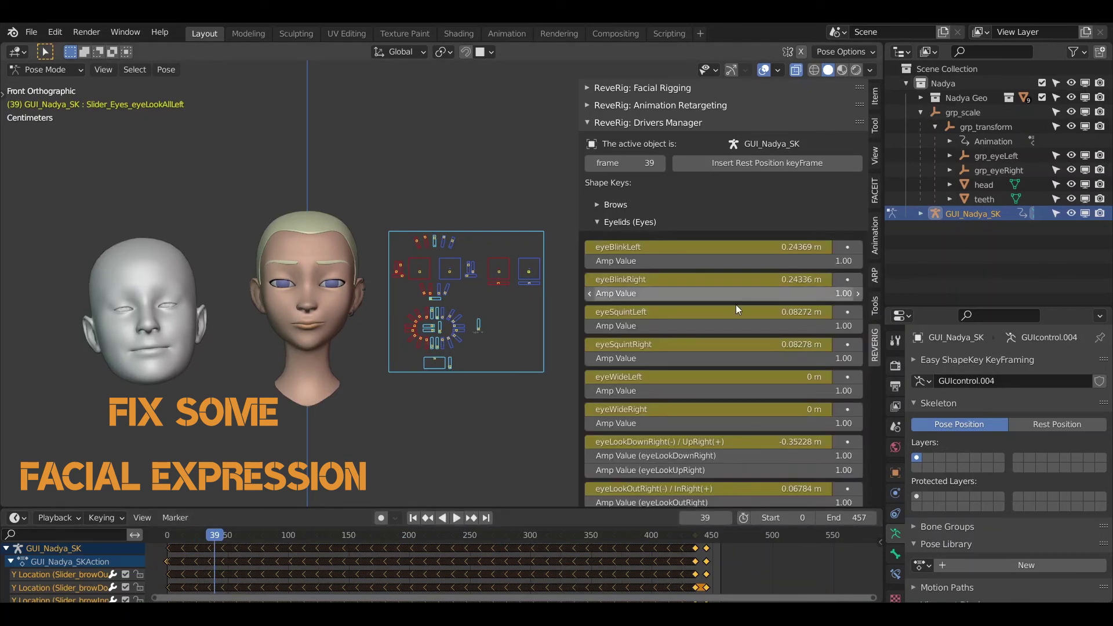
click(812, 392)
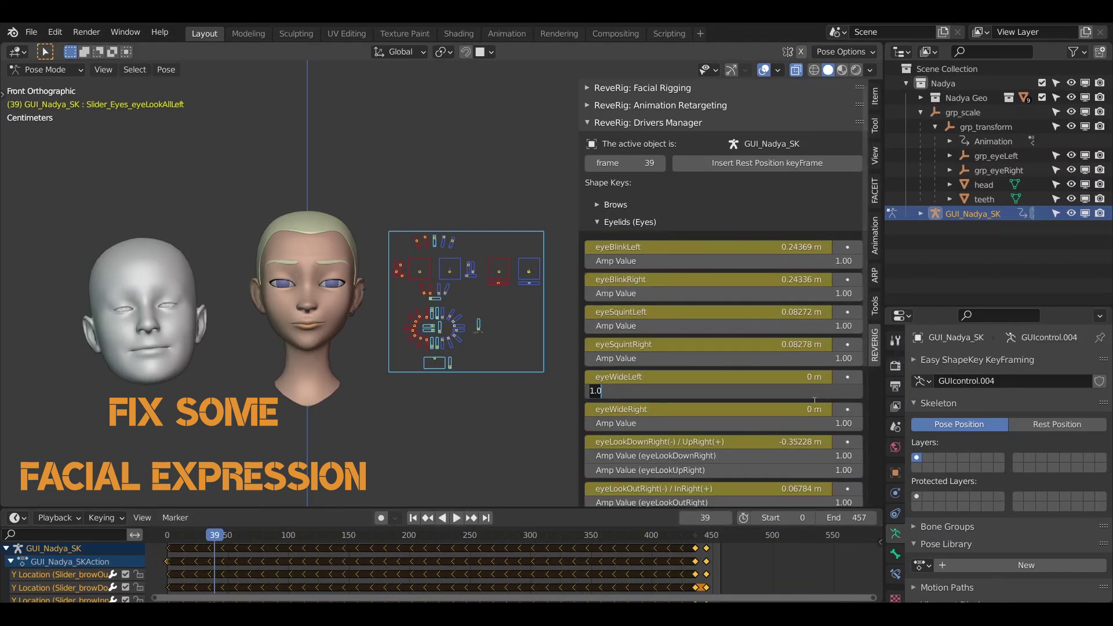
text(.3)
key(Return)
click(722, 425)
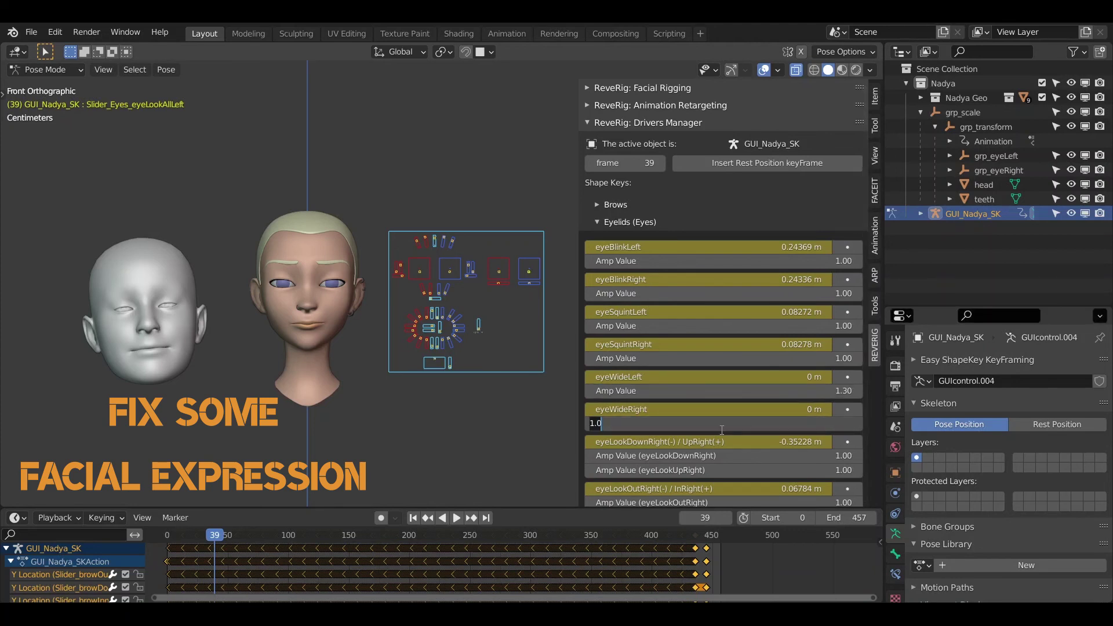
text(3)
key(Return)
Play the animation to check the eyes and restore eyeWideLeft's amp value to 1.30.
key(space)
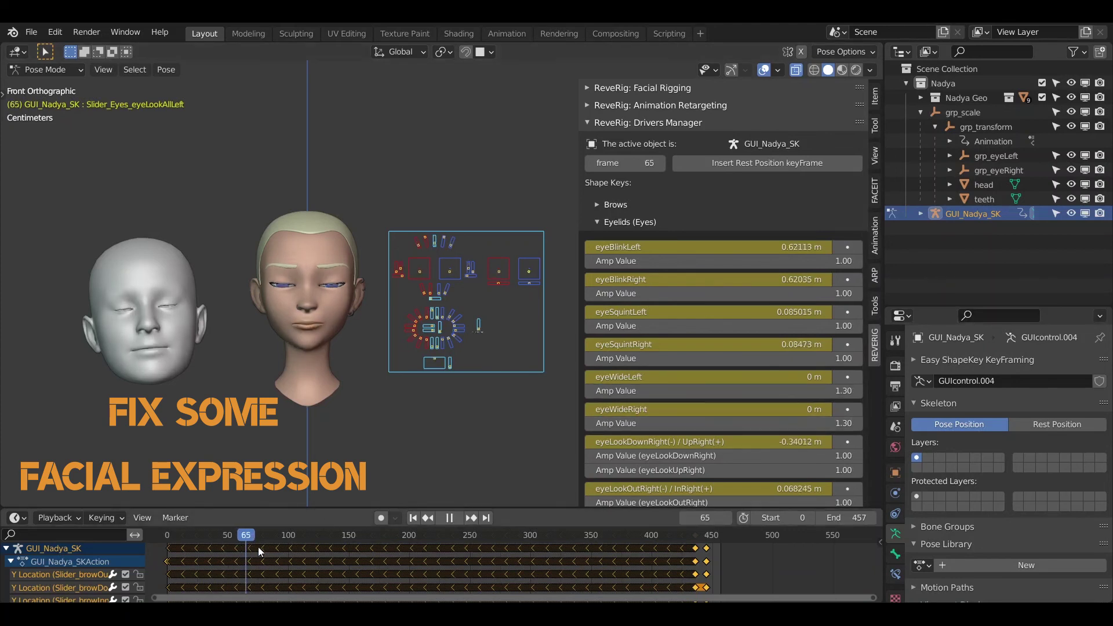
drag(312, 555, 520, 576)
key(space)
drag(724, 391, 684, 391)
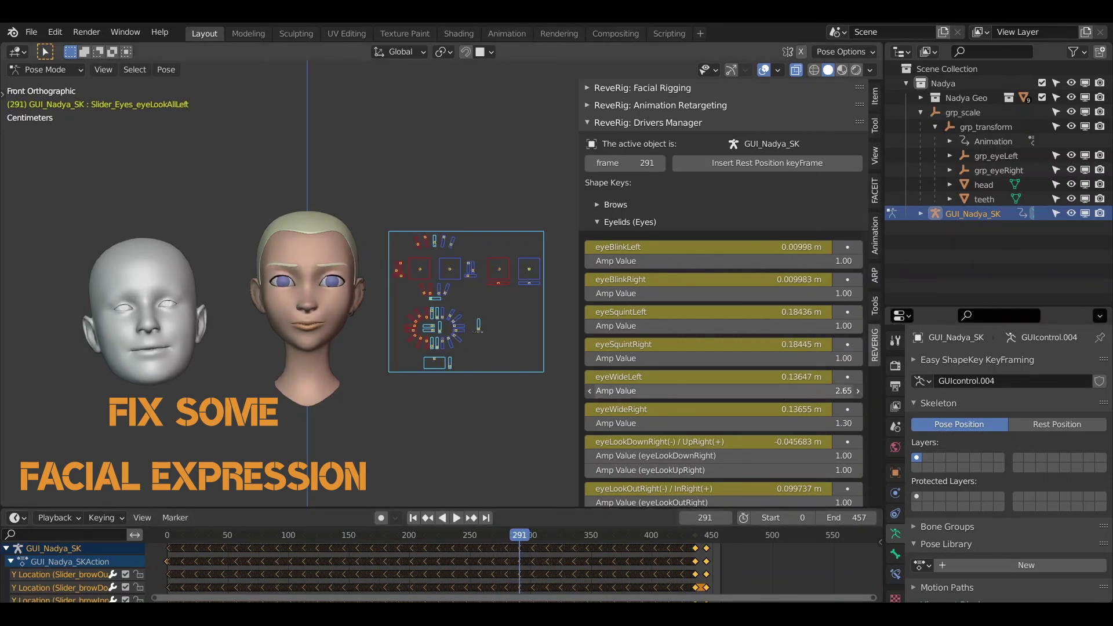
click(724, 390)
text(1)
key(Return)
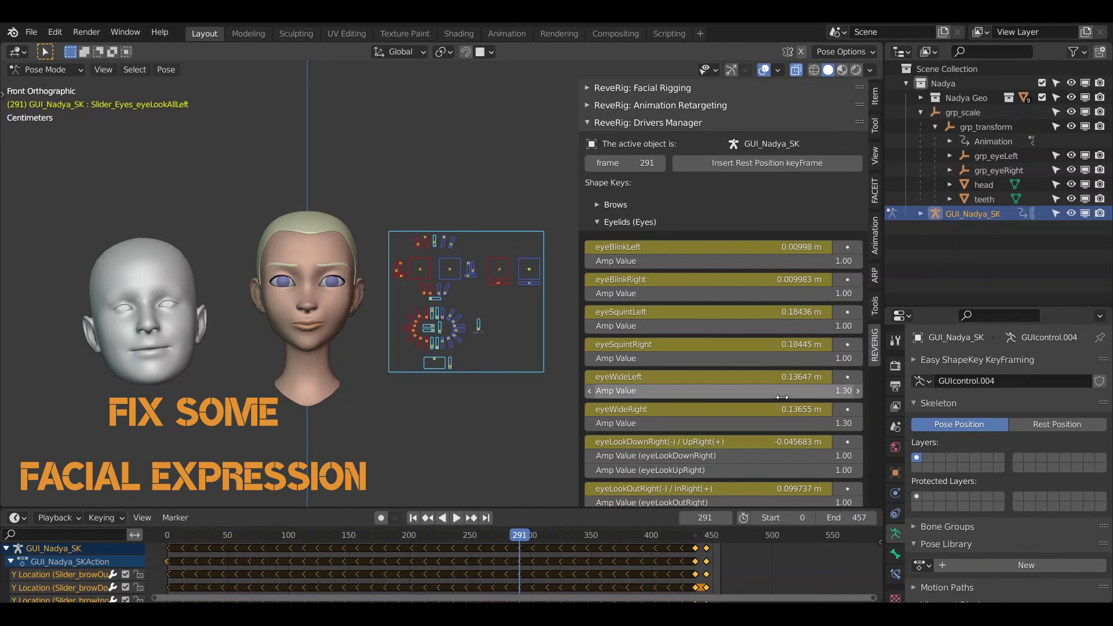
Set the Brows amp value for browInnerUp to 1.20 and play to check the brows.
click(604, 225)
click(604, 208)
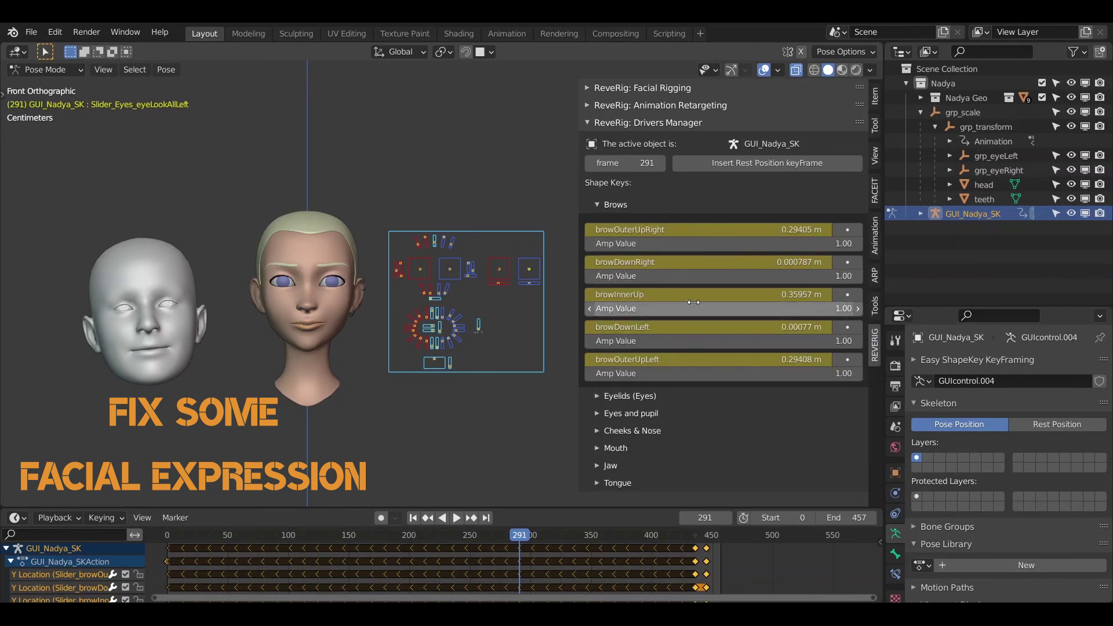
click(784, 310)
text(1.51)
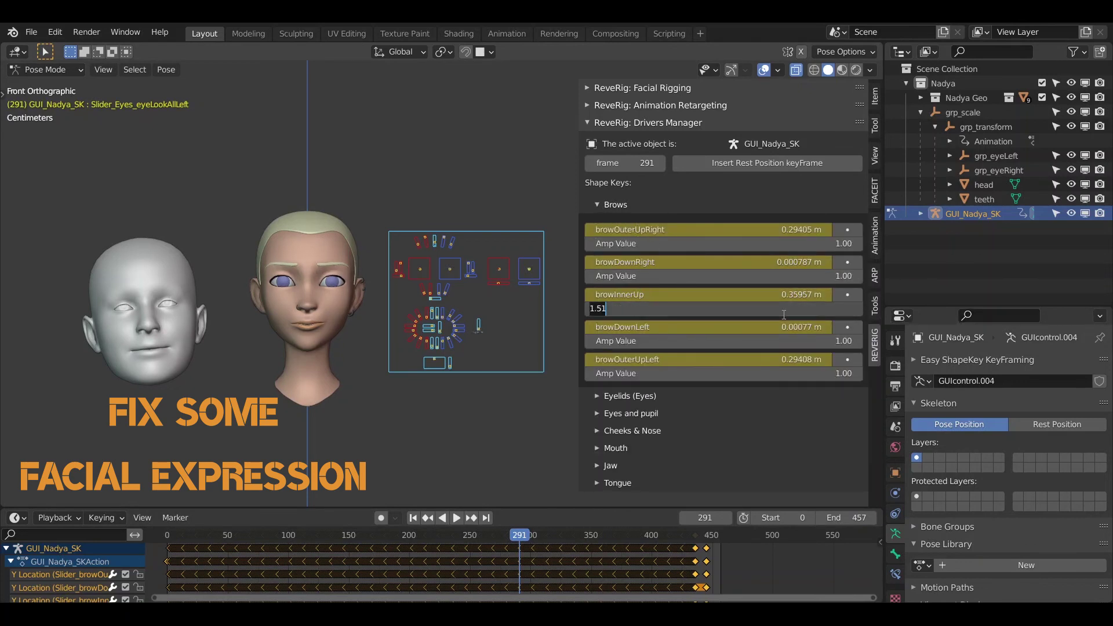
key(Return)
key(space)
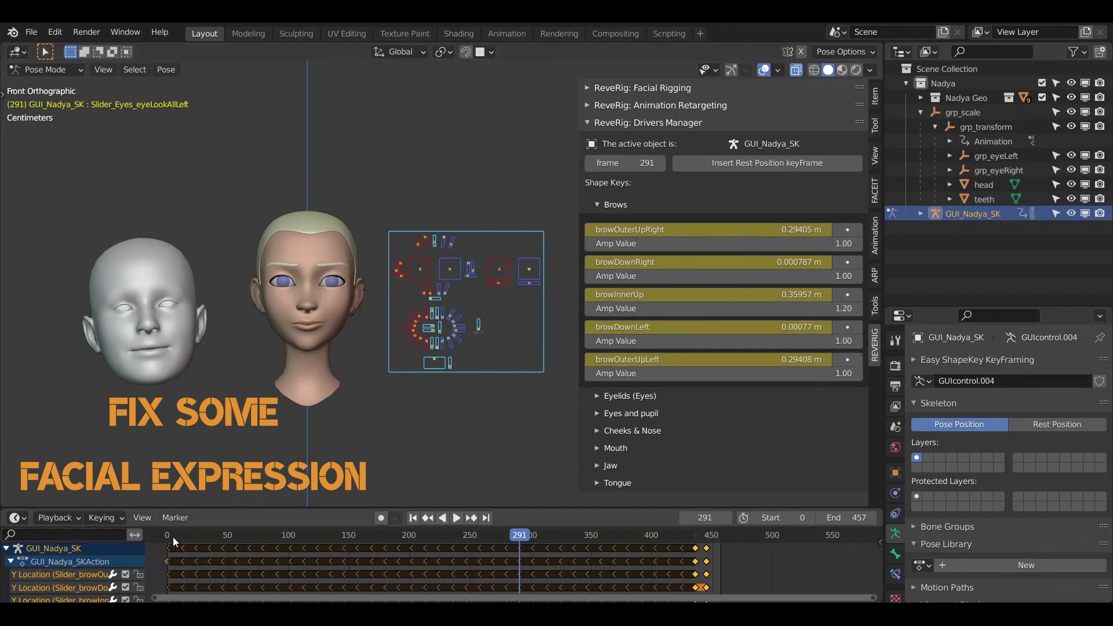
click(256, 537)
drag(271, 539, 675, 553)
key(space)
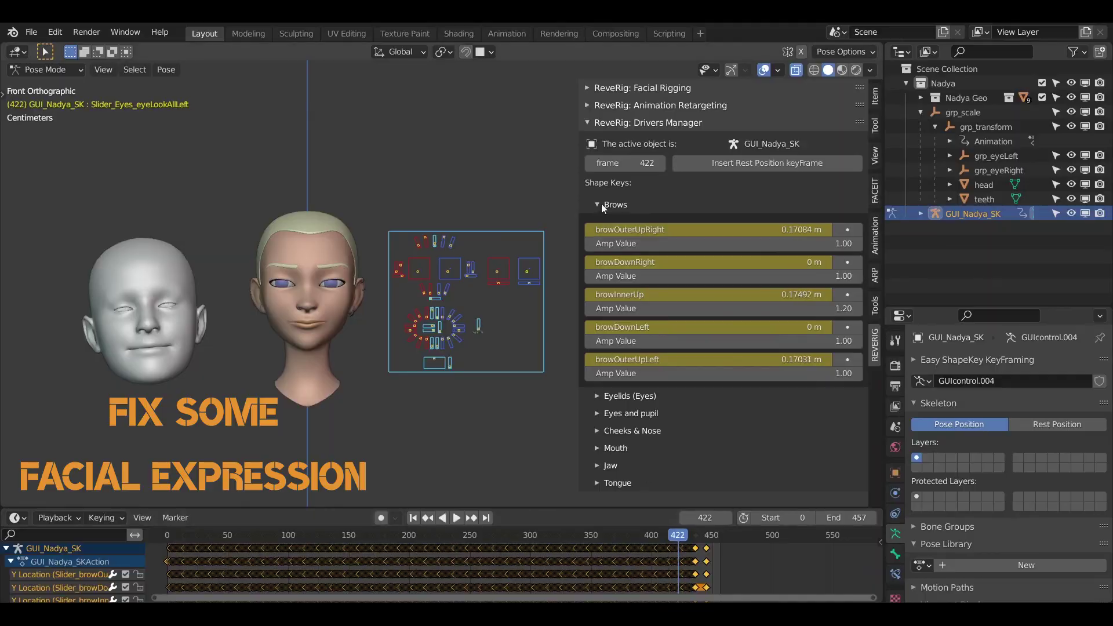